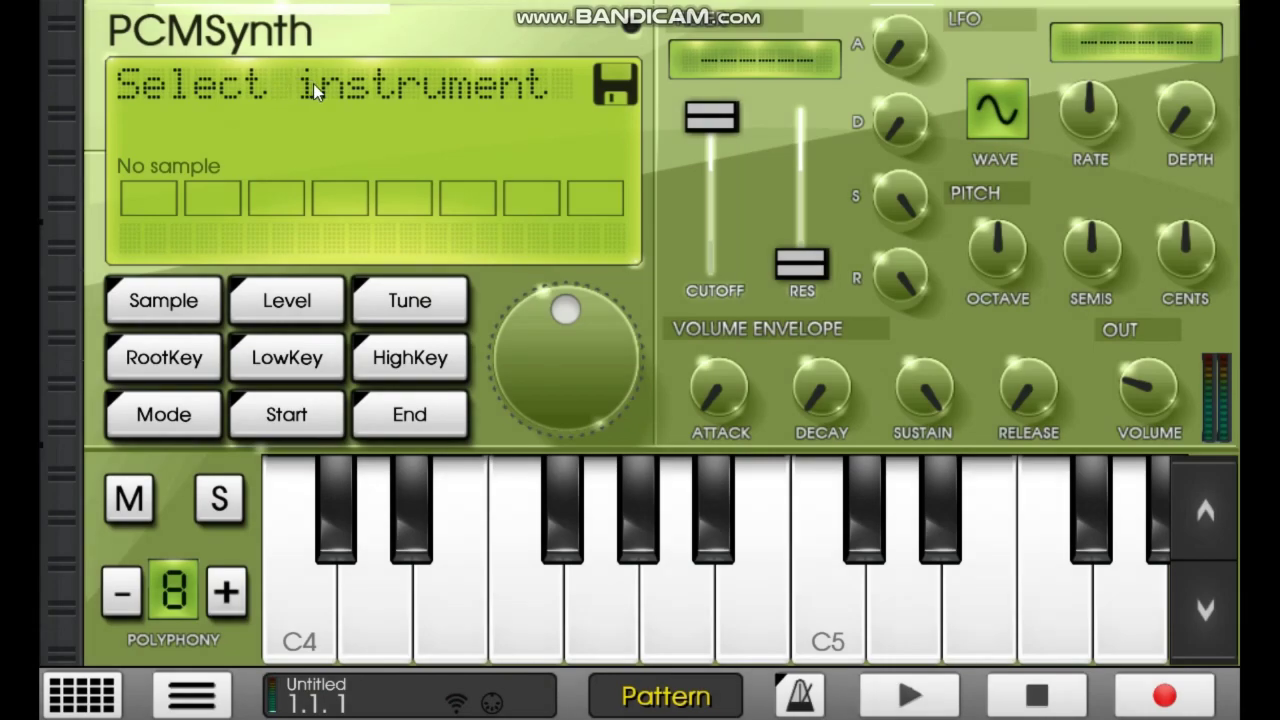
Step: Load Cymatics Vocoder Vocal 6 from Ramdom_samples into slot 1, audition on C4, nudge volume up
click(192, 314)
click(434, 240)
click(434, 235)
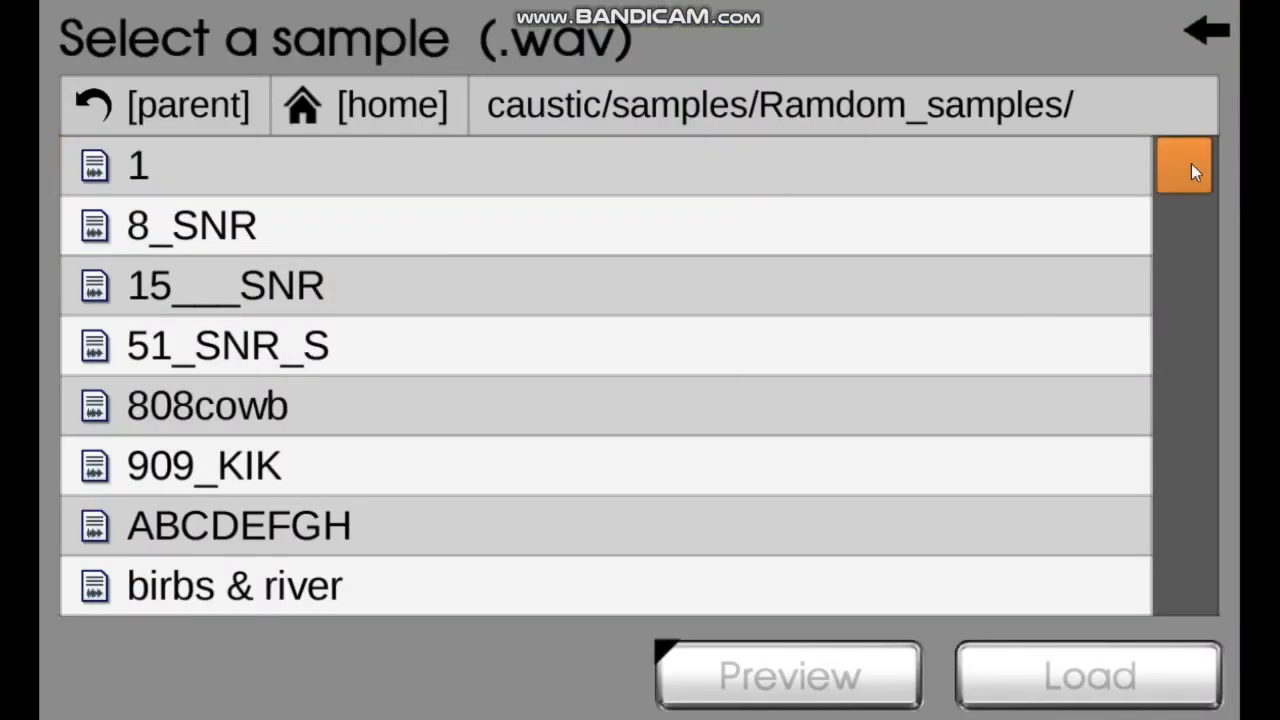
drag(1191, 163, 1178, 332)
click(992, 398)
click(1080, 676)
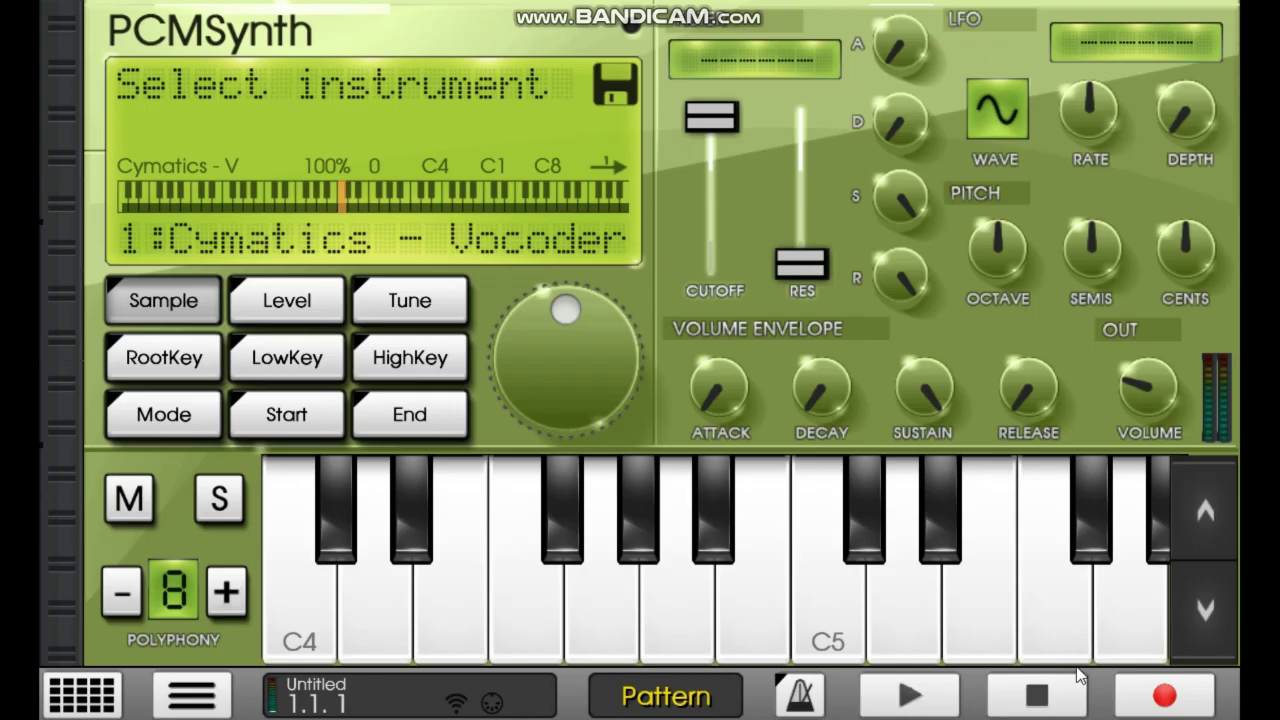
click(296, 600)
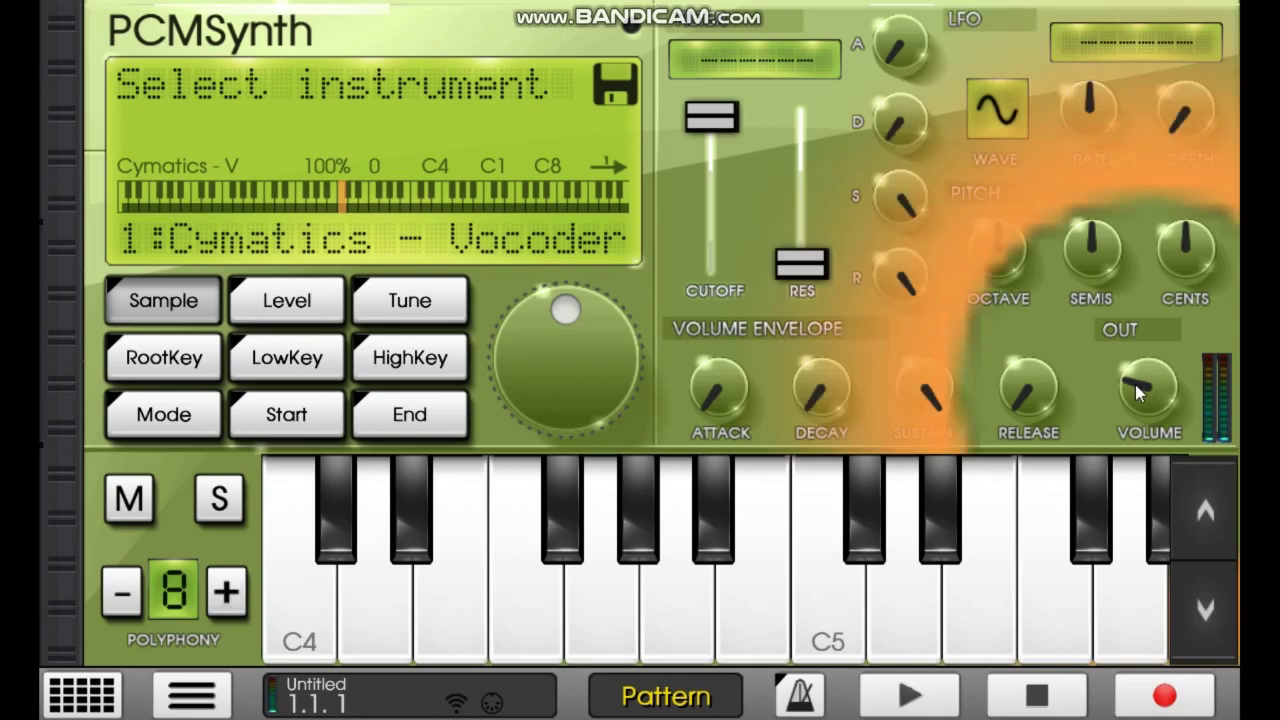
drag(1135, 384, 1135, 357)
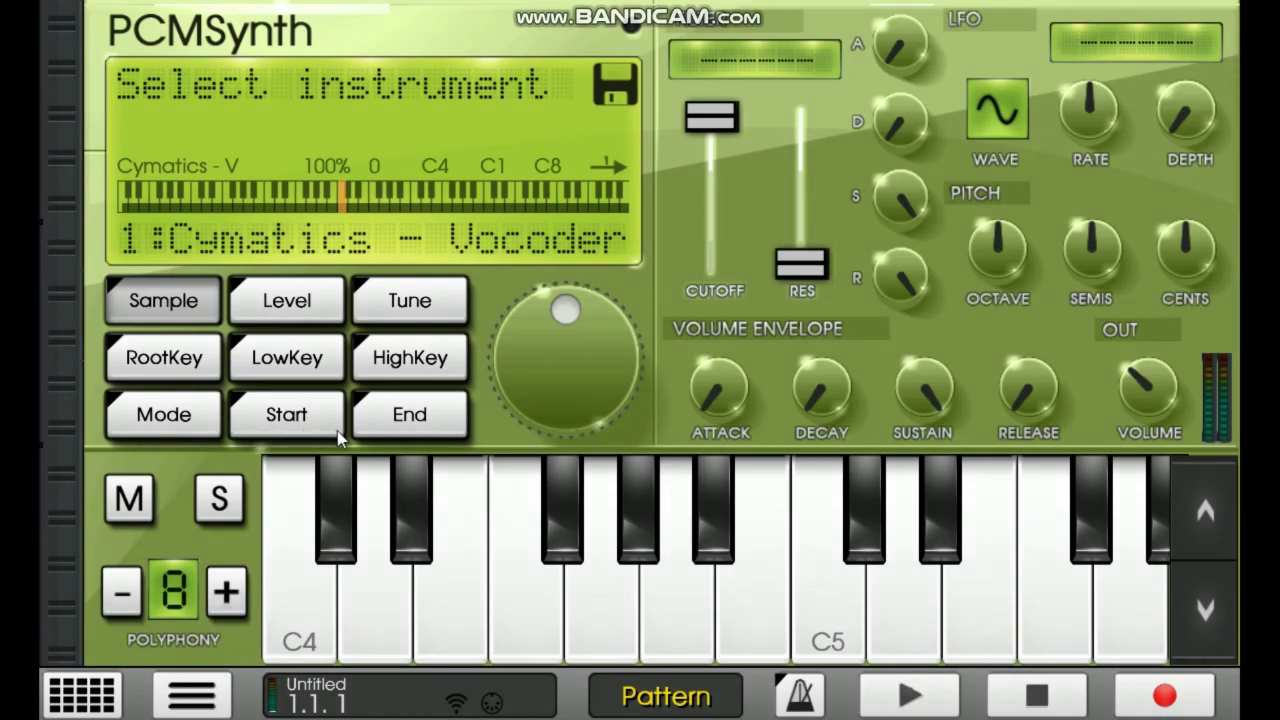
Step: Audition the vocoder sample on a D note, G4, D5 and G5
click(403, 623)
click(636, 576)
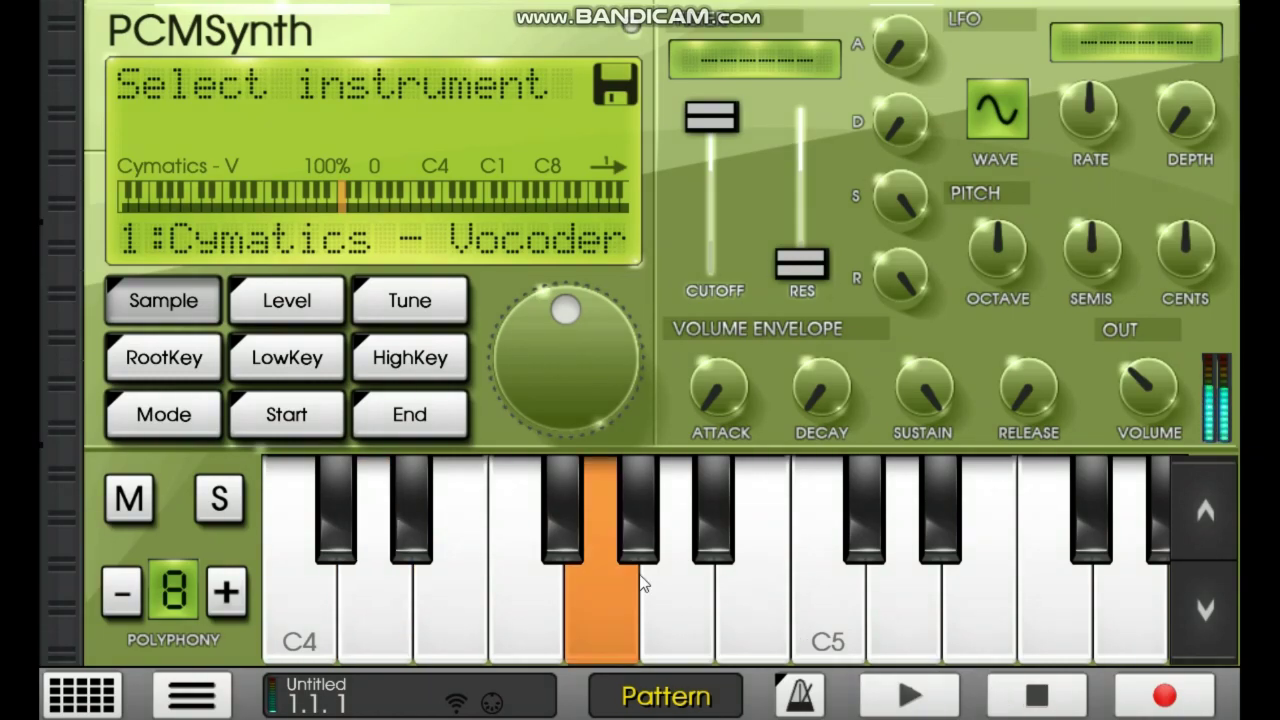
click(869, 592)
click(1065, 615)
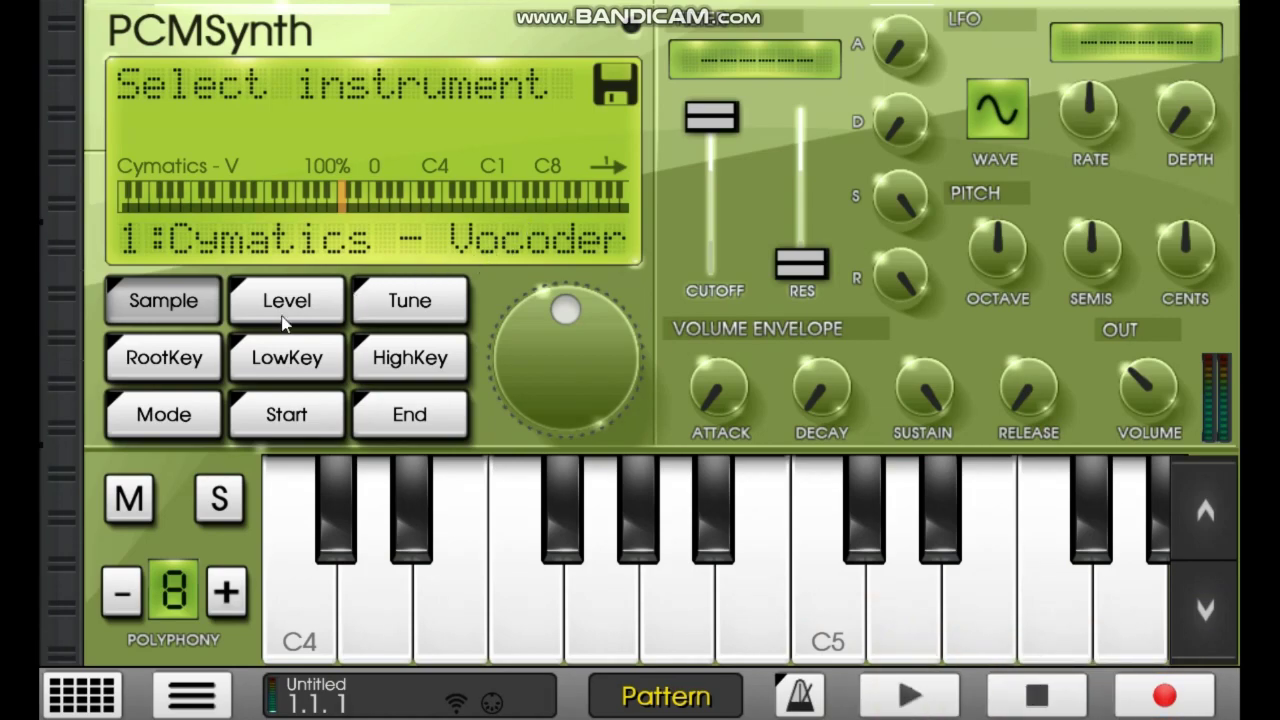
Step: Set the sample's root key, low key and high key all to C4
click(176, 364)
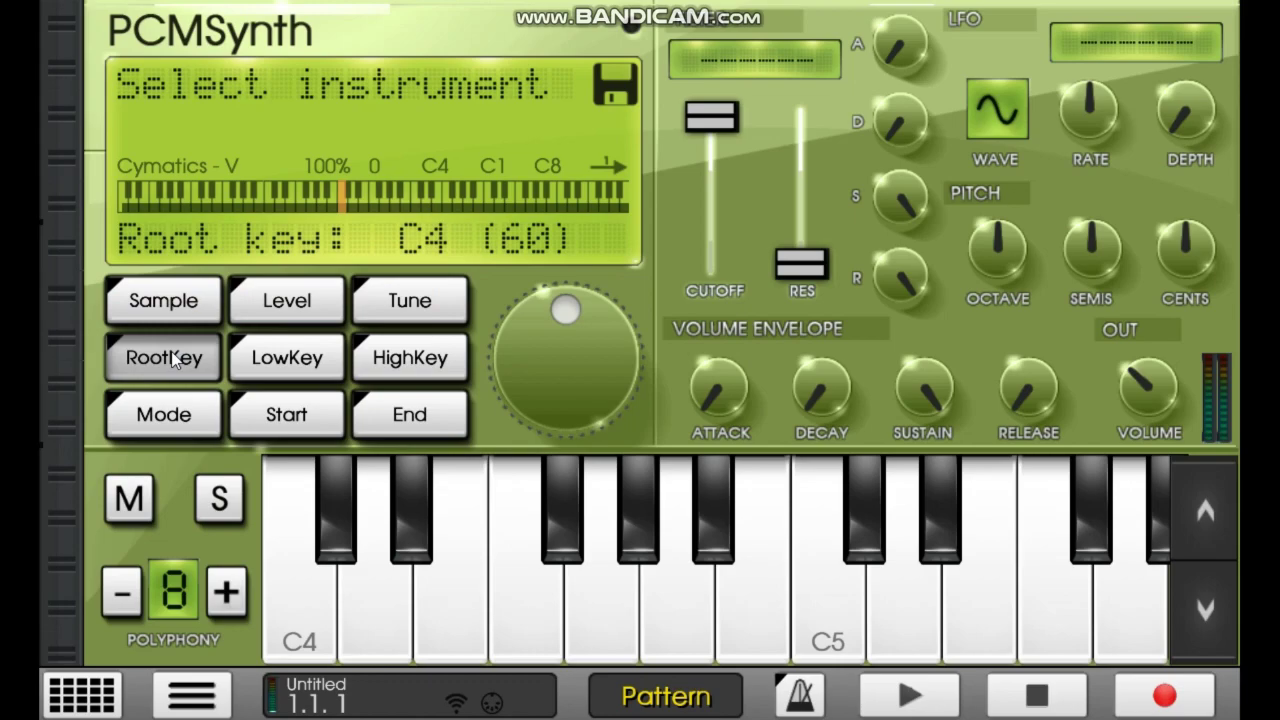
click(280, 564)
click(287, 370)
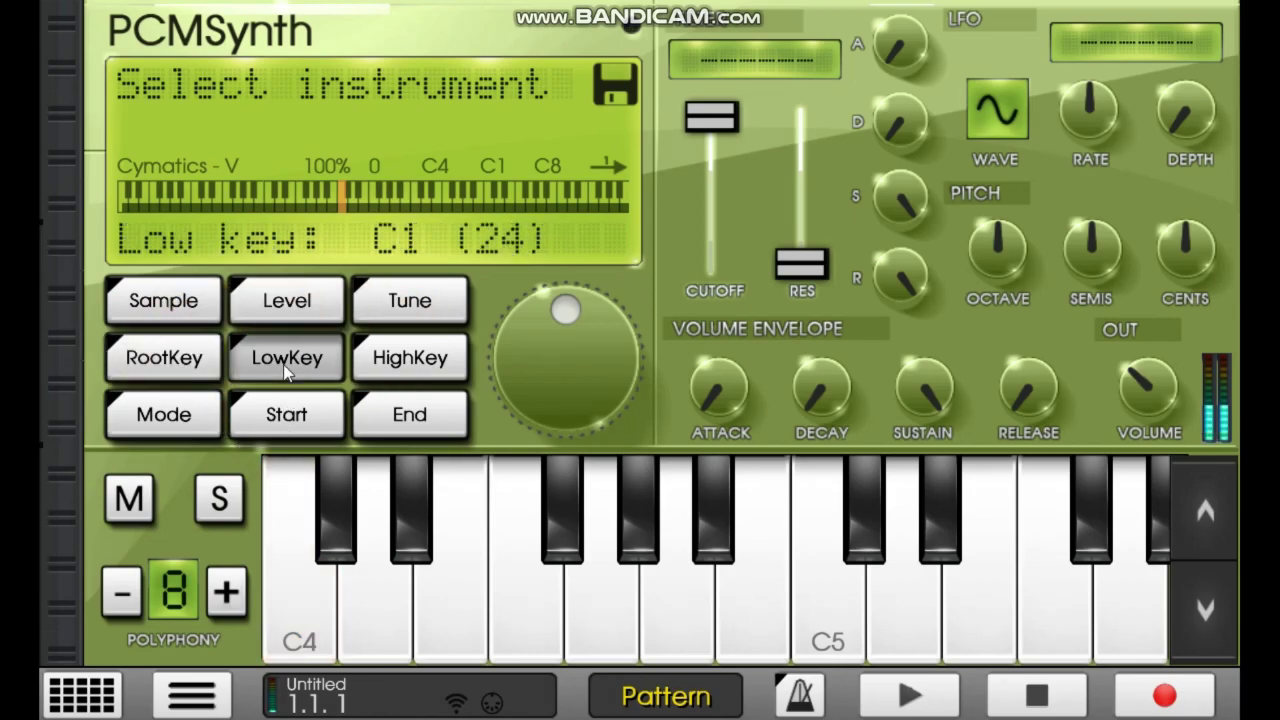
click(286, 566)
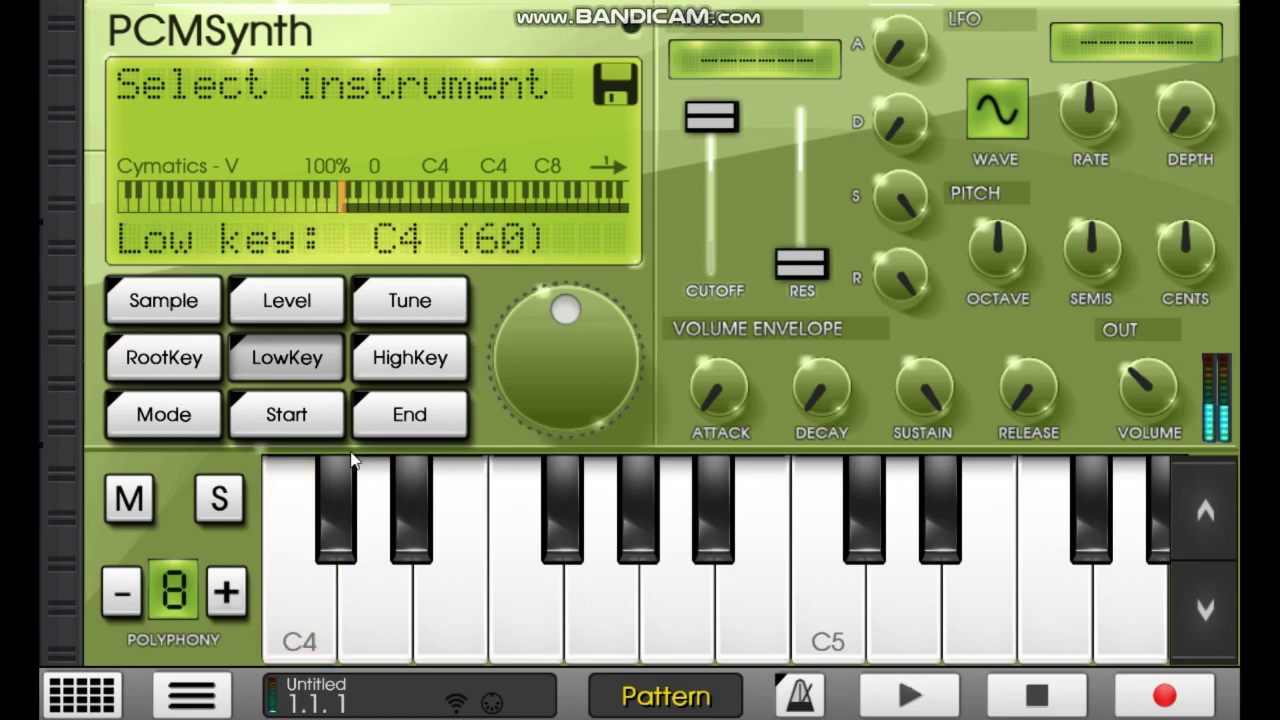
click(389, 367)
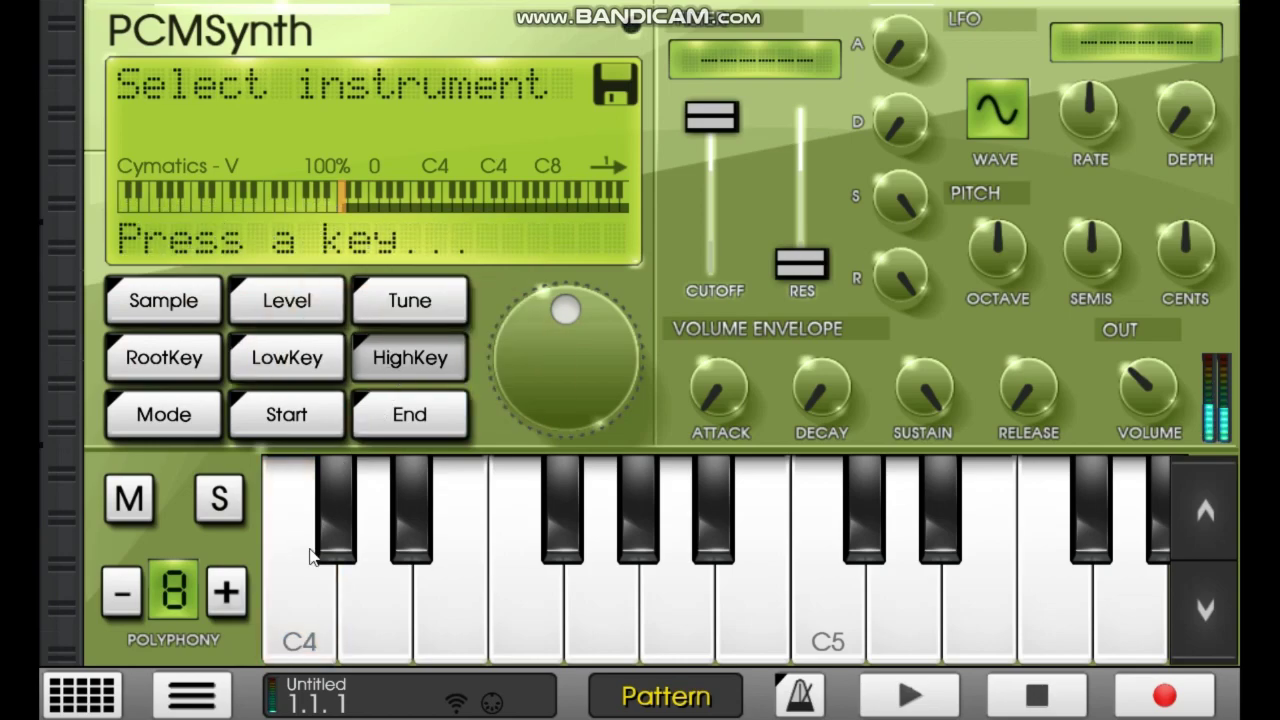
click(285, 610)
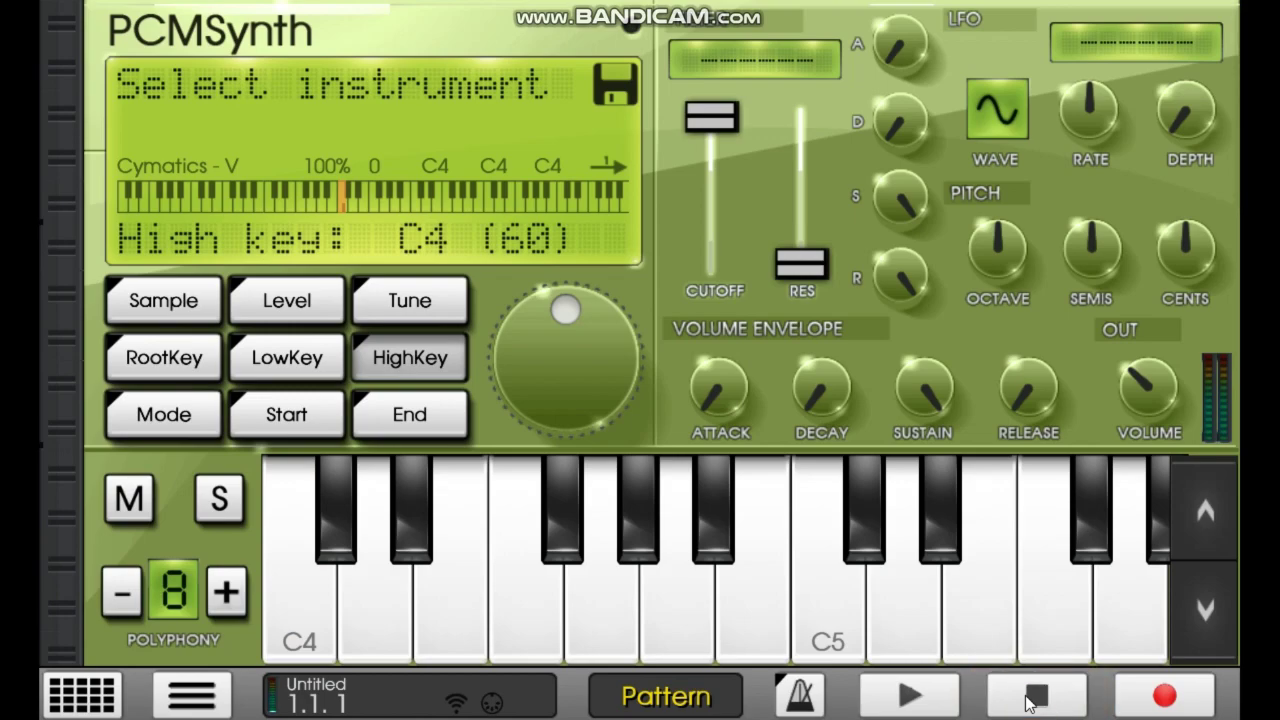
Step: Test D4, E4, F4, C5, D5 and B5 to confirm only C4 triggers the sample
click(405, 613)
click(426, 610)
click(550, 616)
click(923, 603)
click(828, 603)
click(450, 610)
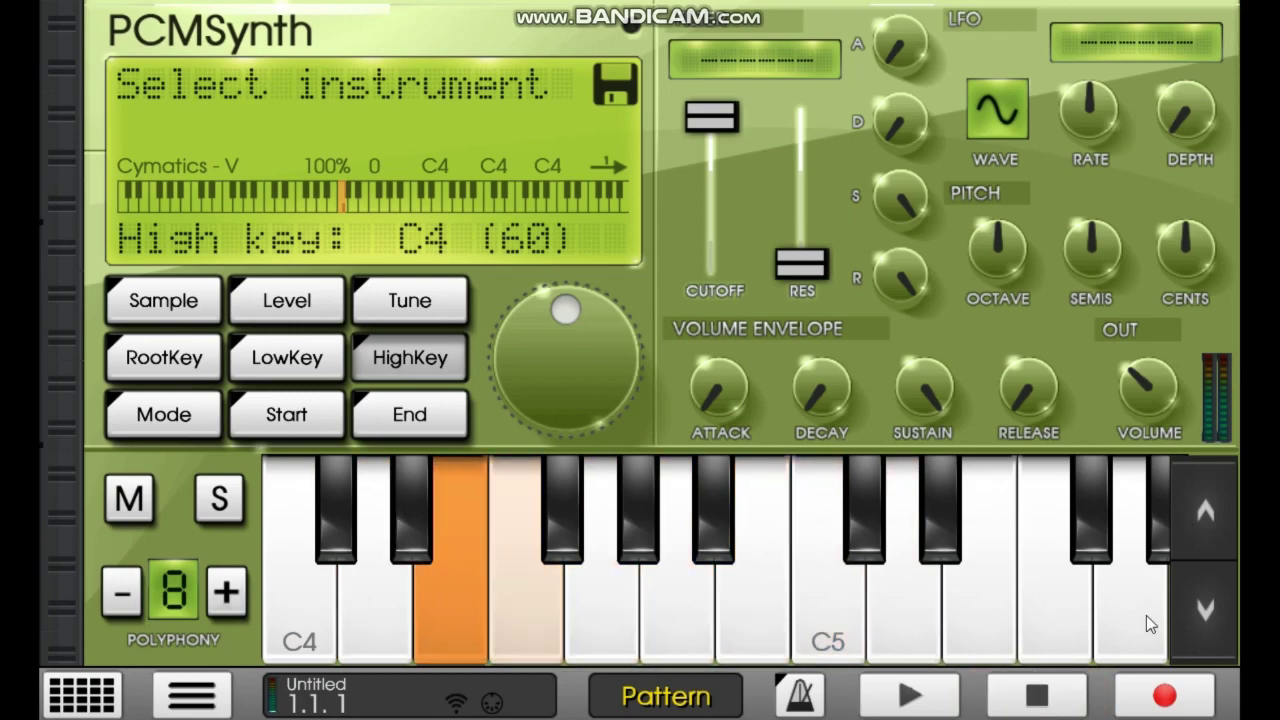
click(1147, 616)
click(818, 602)
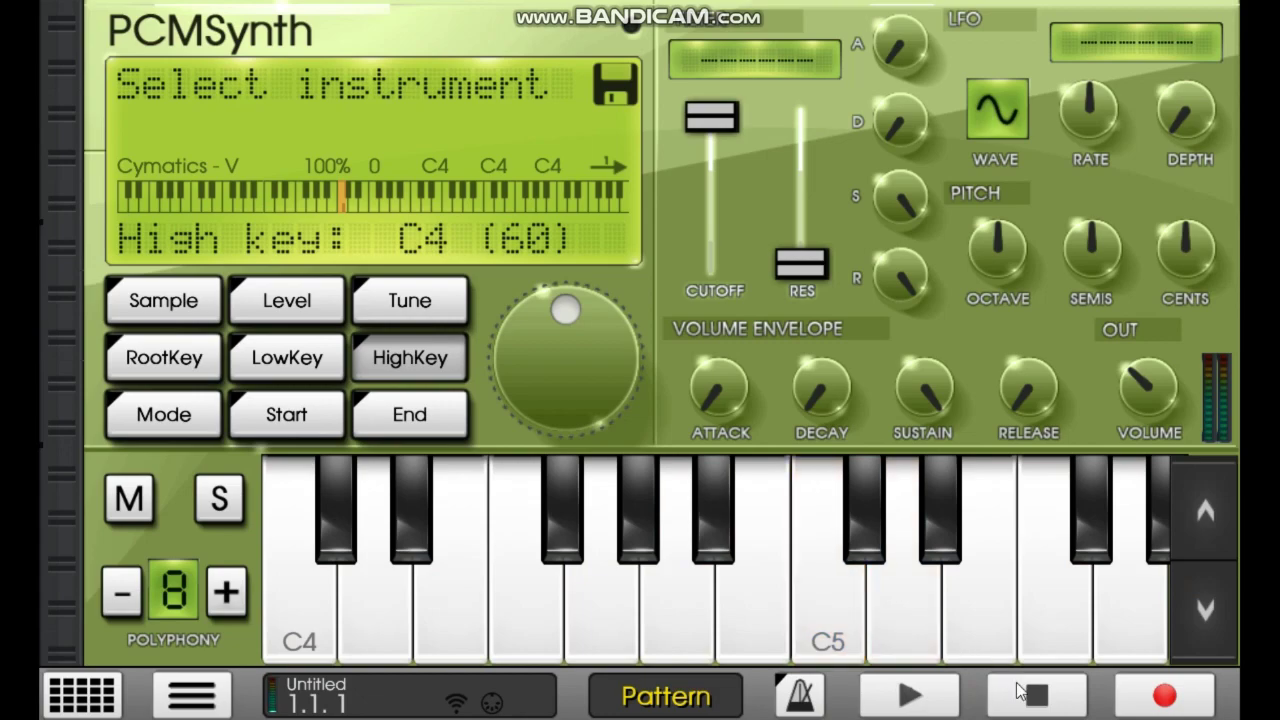
click(64, 496)
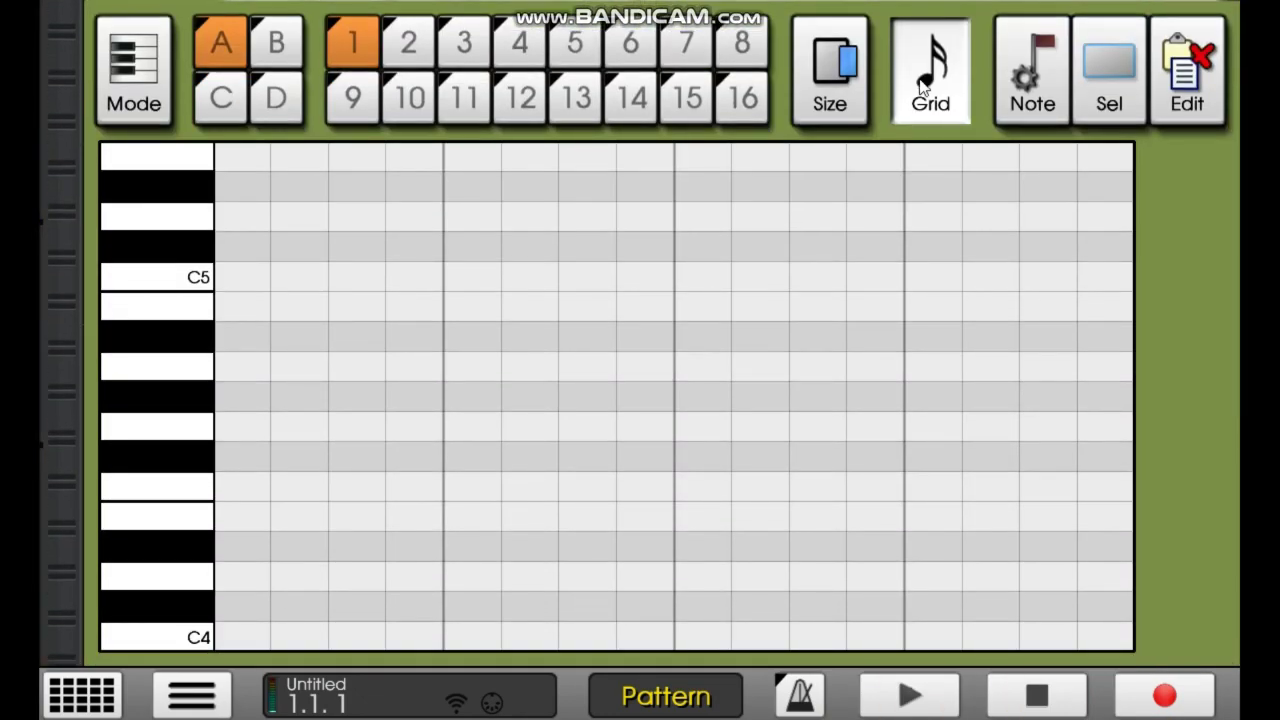
Step: Grow pattern A1 to 4 measures with an 8x grid, draw a C4 note at its start, and play it
click(923, 88)
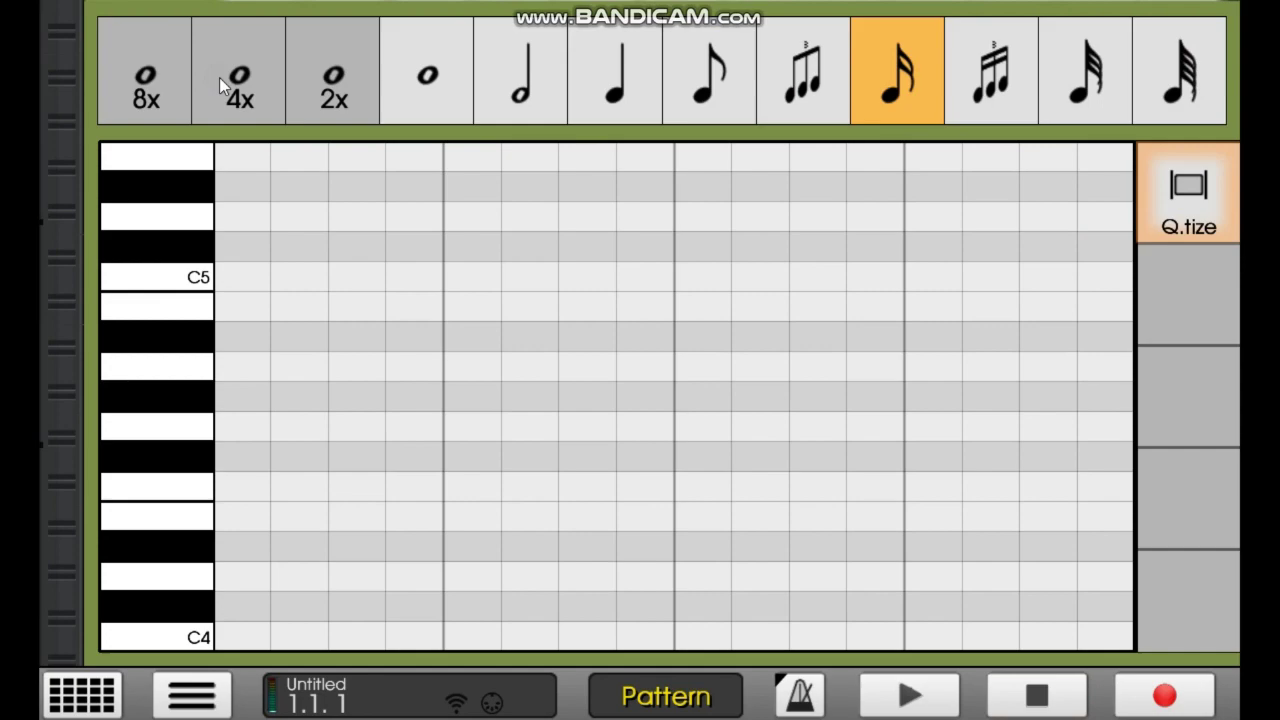
click(240, 88)
click(500, 398)
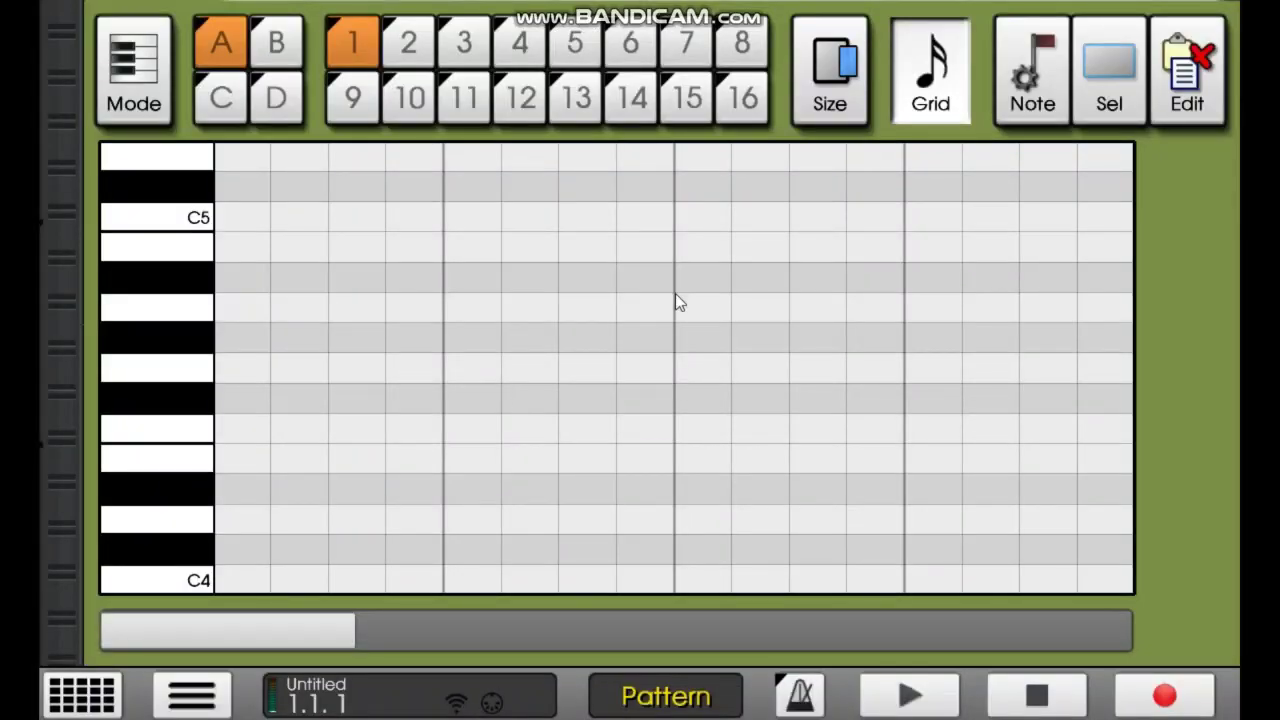
click(925, 62)
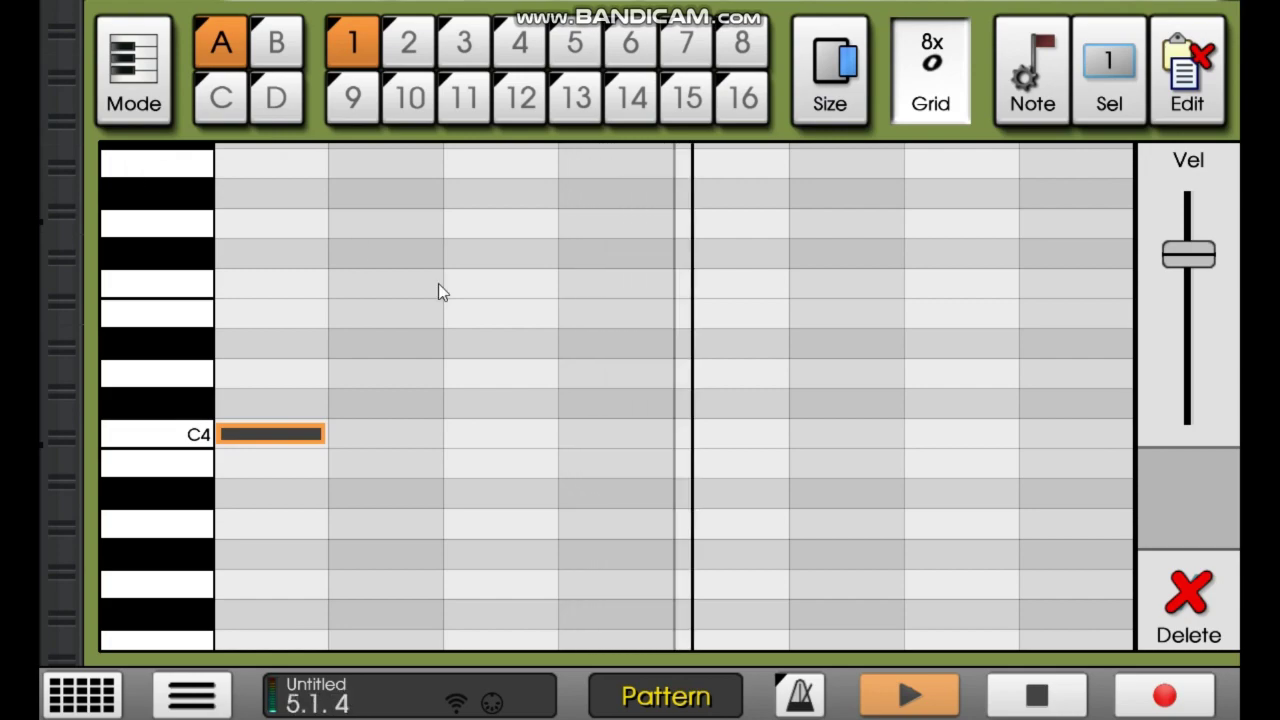
click(1036, 694)
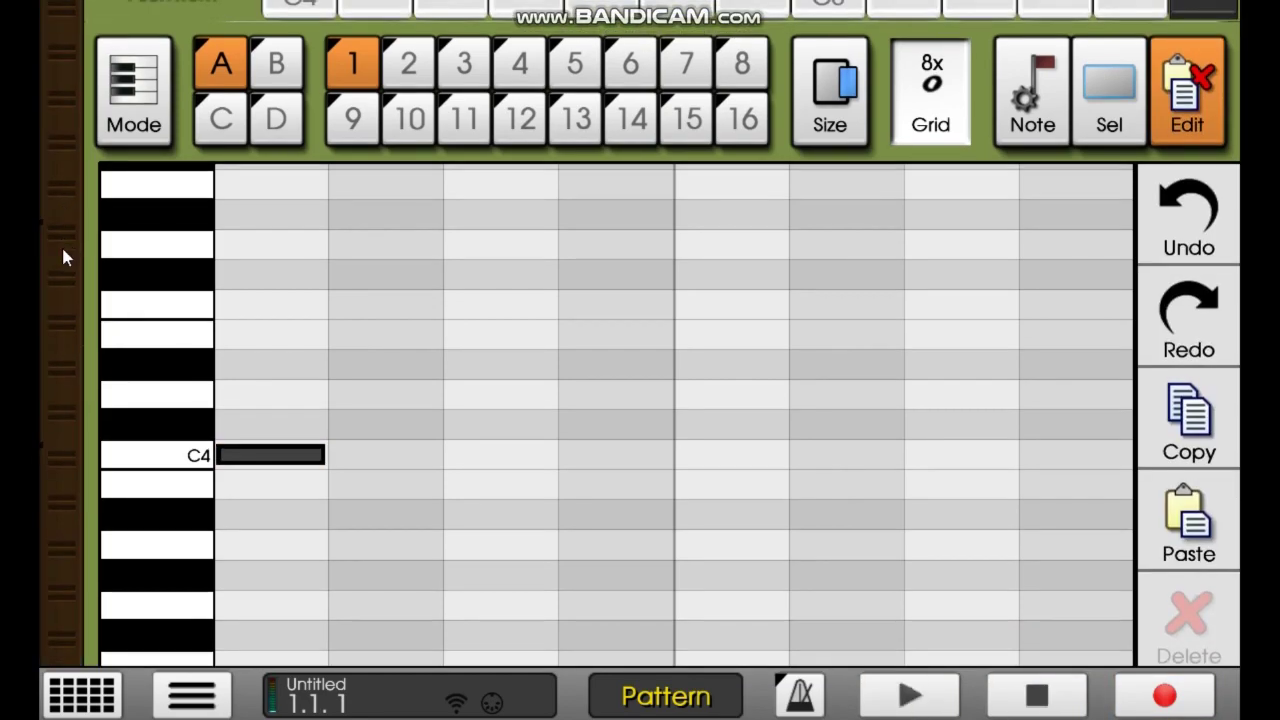
drag(61, 244, 61, 370)
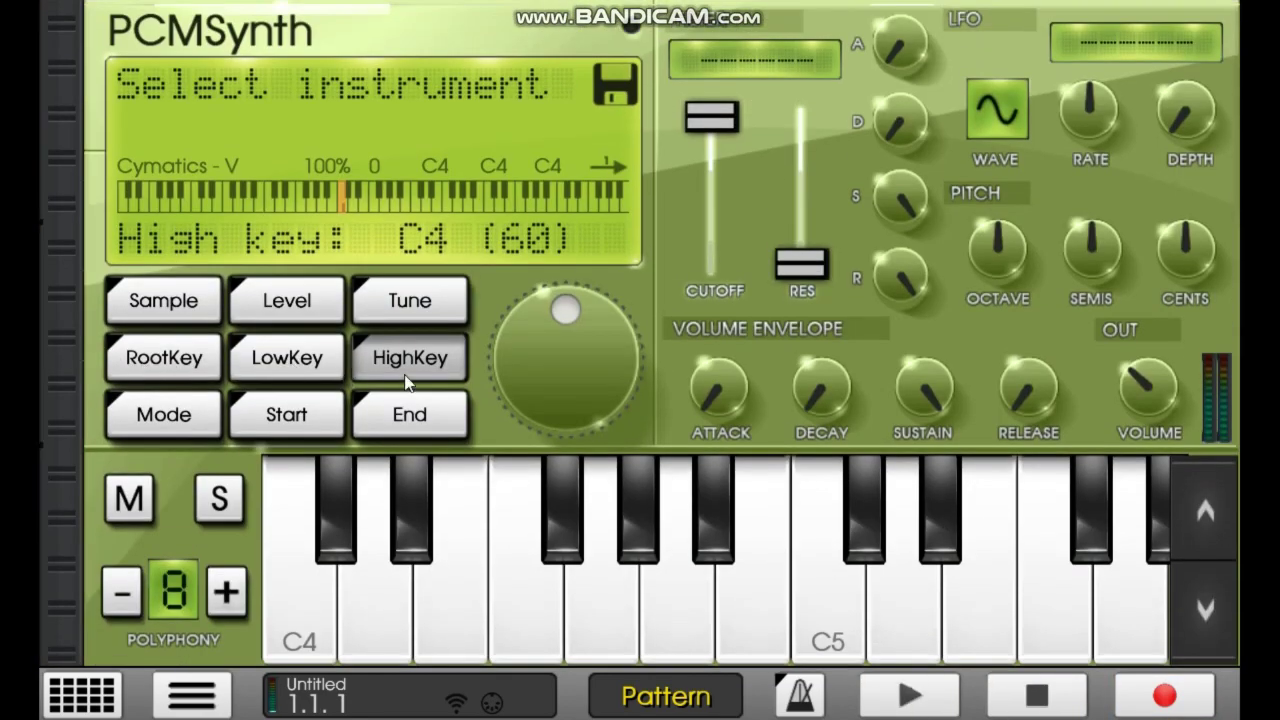
Step: Switch the sample's mode to Note On/Off, then play pattern A1 with the stretched C4 note
click(200, 416)
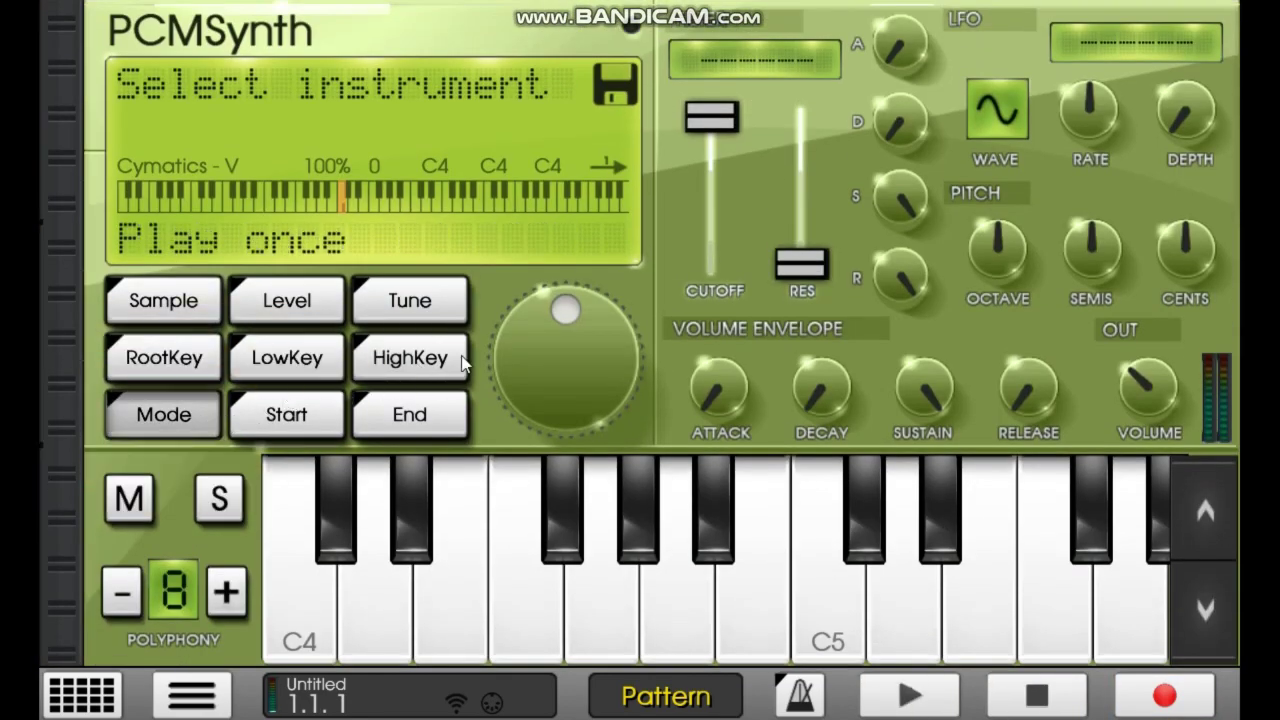
drag(575, 317, 631, 377)
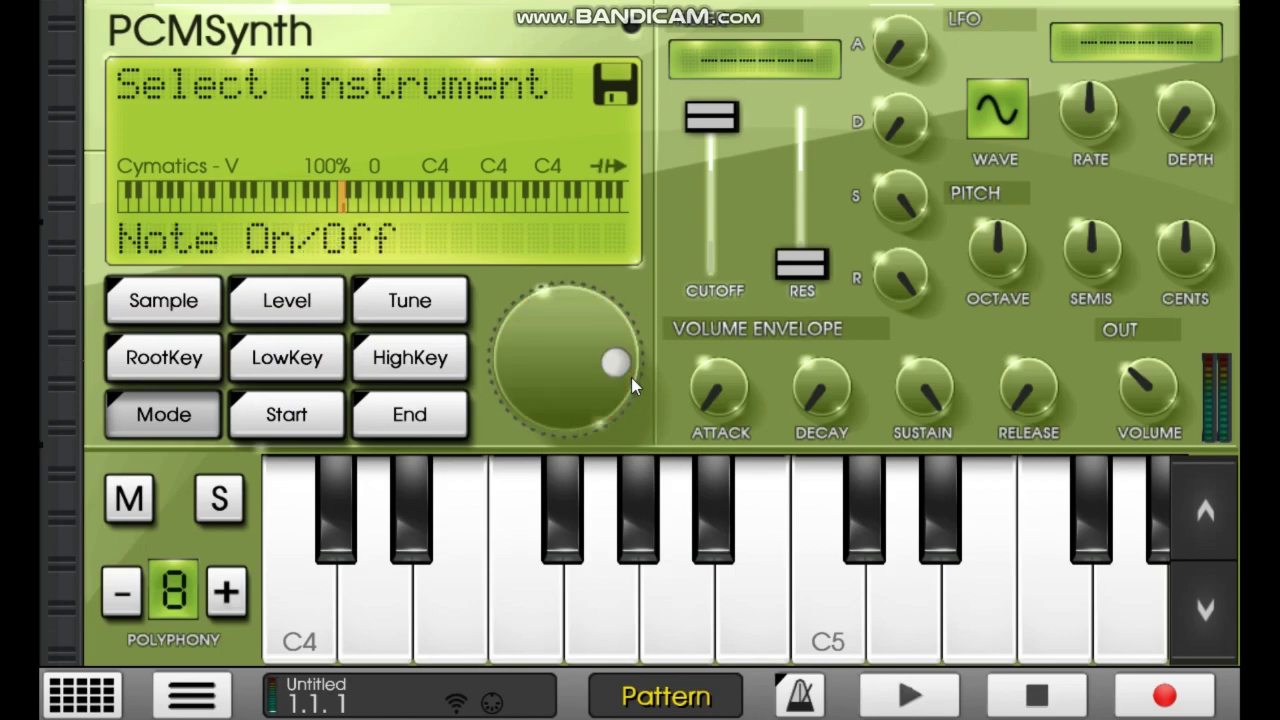
drag(59, 502, 59, 440)
click(915, 697)
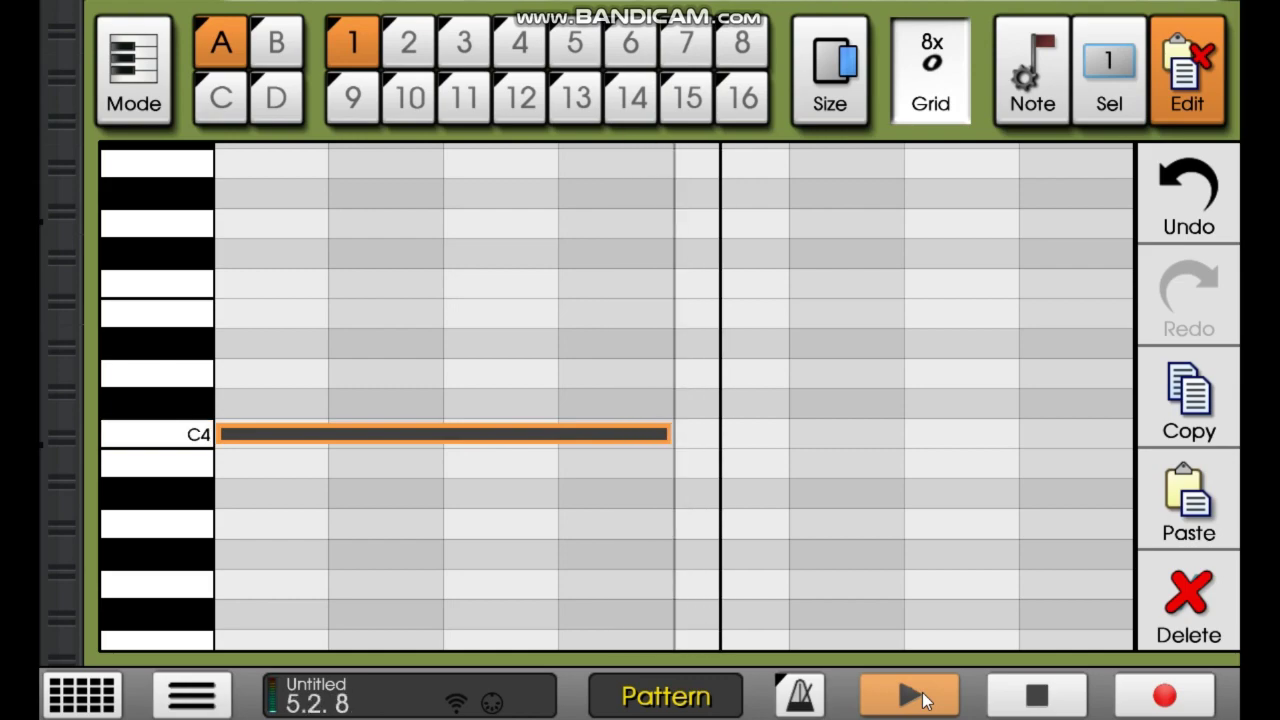
Step: Load DeliFB Riser 1 into PCMSynth slot 2 and set its low and high keys
click(1055, 705)
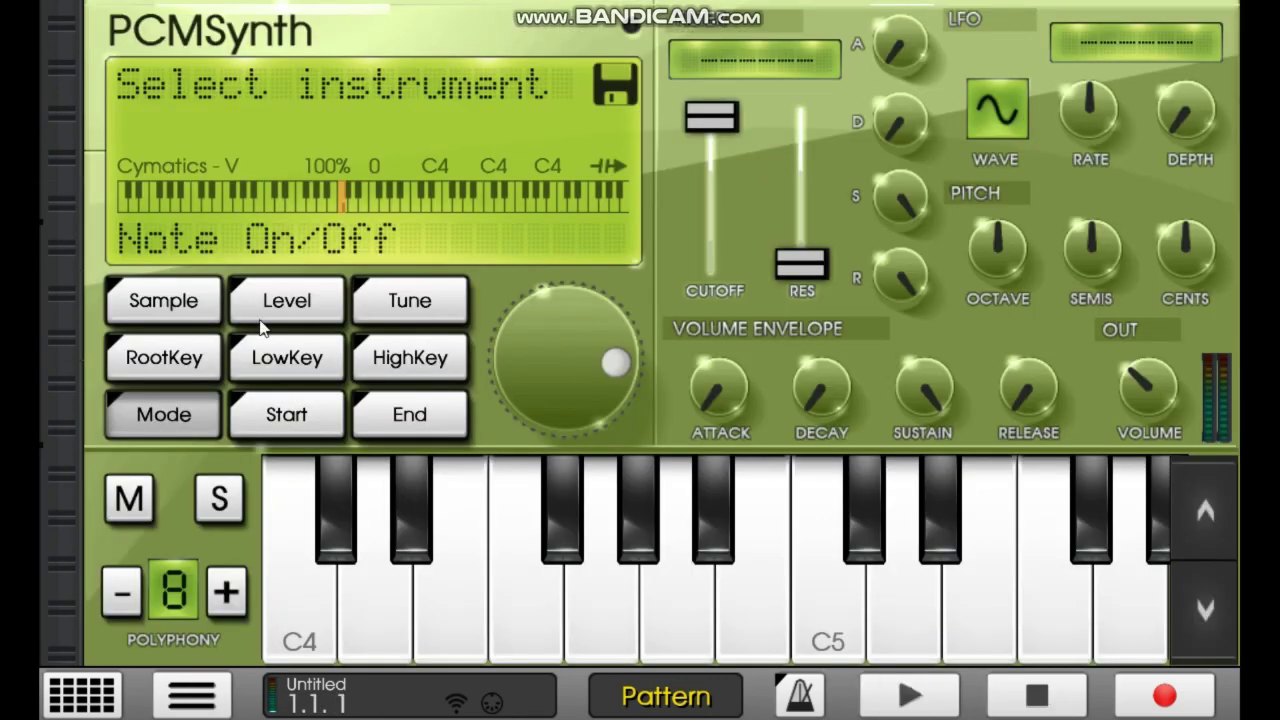
click(163, 300)
drag(565, 360, 570, 335)
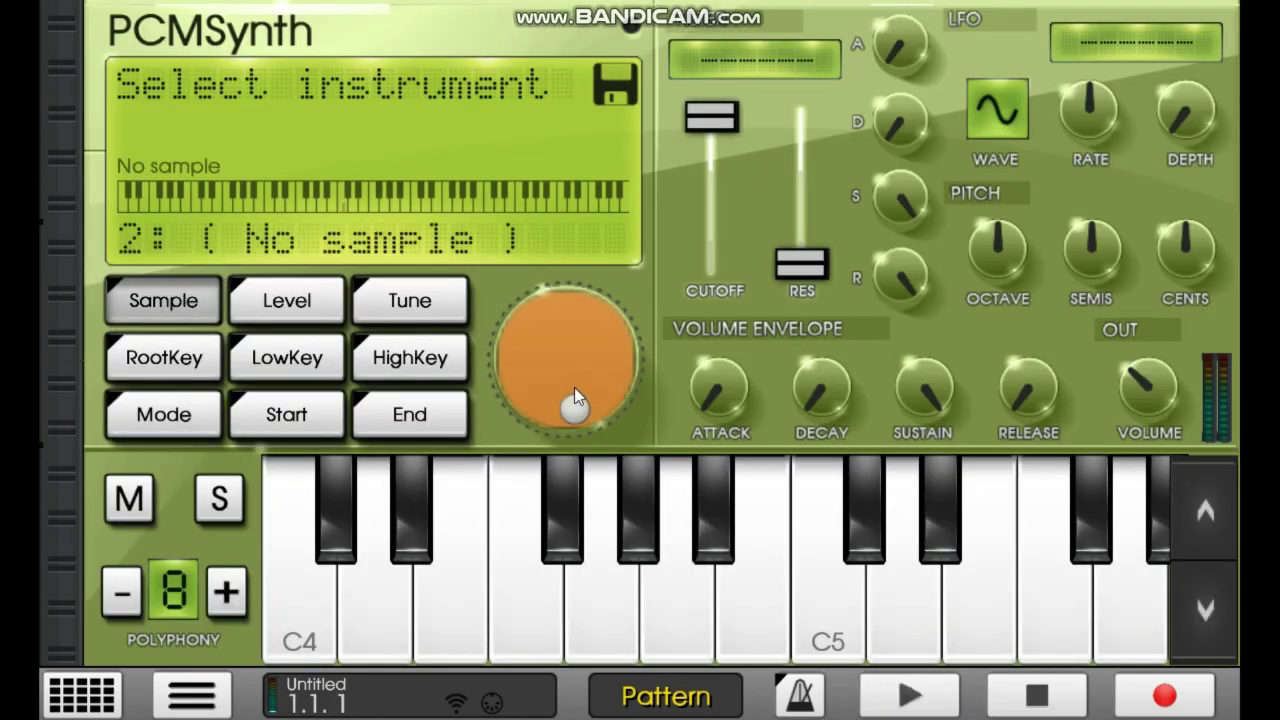
click(565, 360)
drag(1184, 332, 1175, 432)
click(1000, 425)
click(1088, 676)
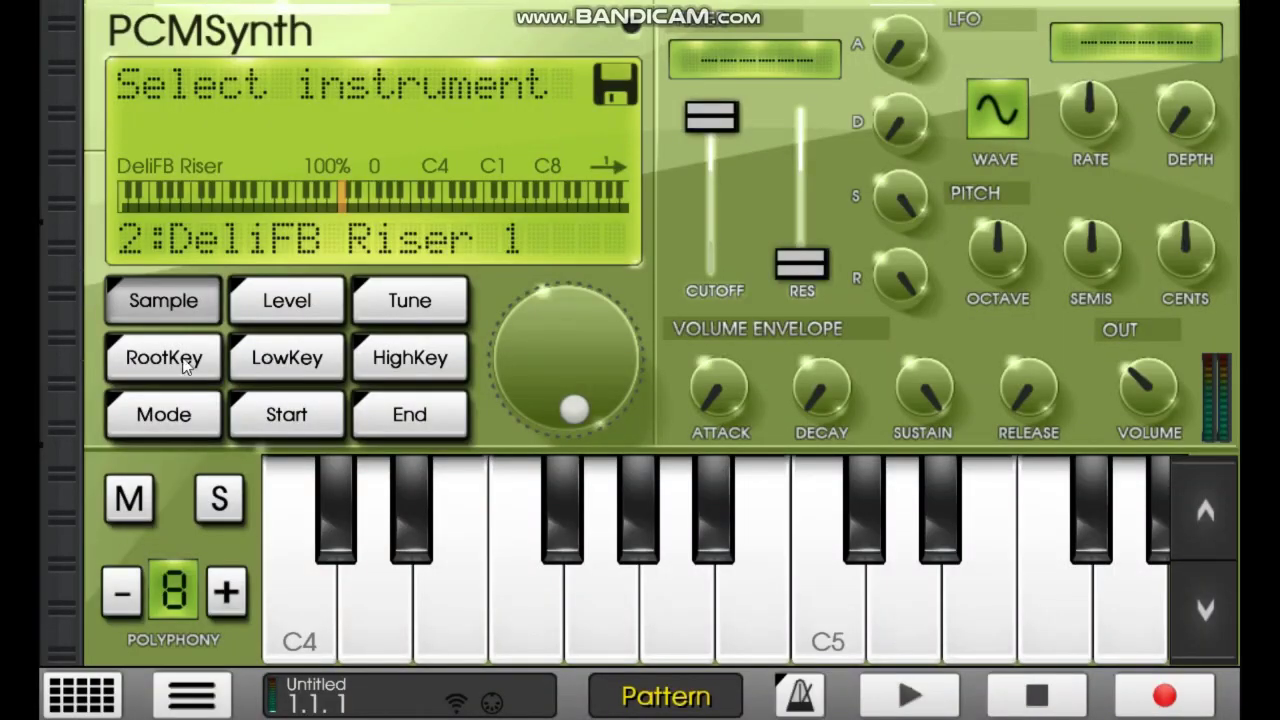
click(287, 357)
click(410, 357)
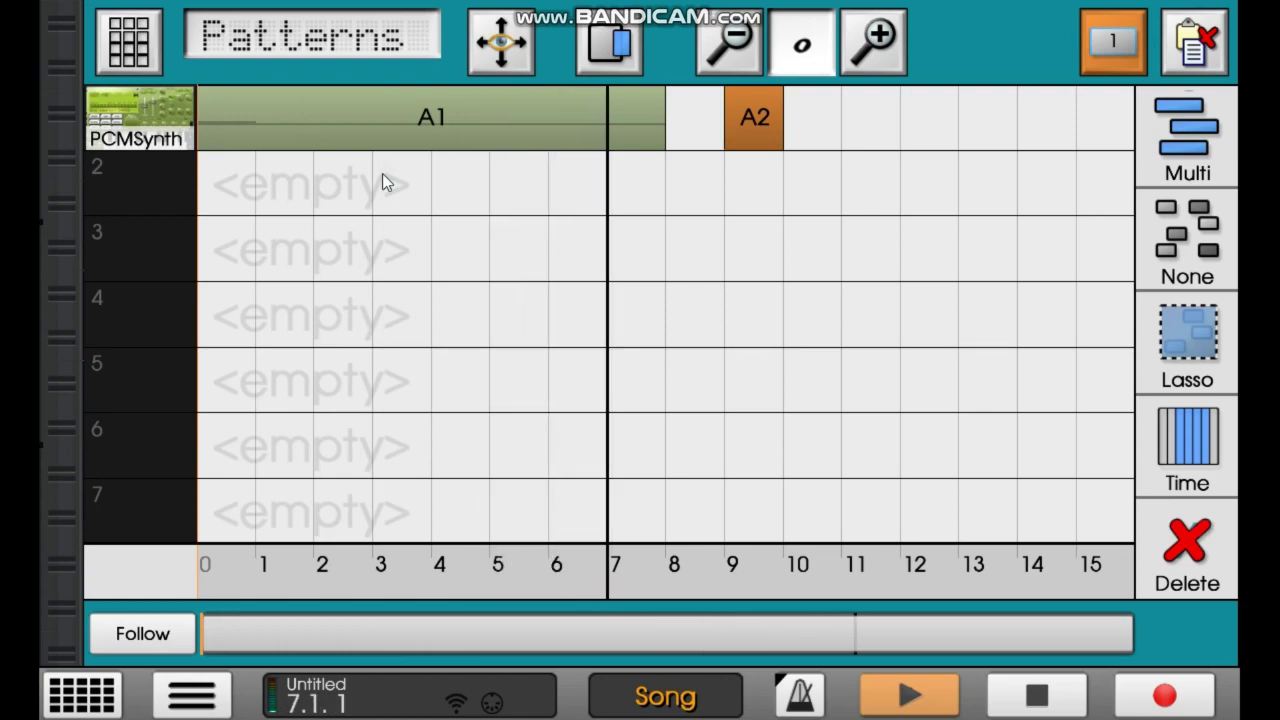
Step: Set the riser sample's playback mode to Note On/Off
click(1033, 697)
click(140, 118)
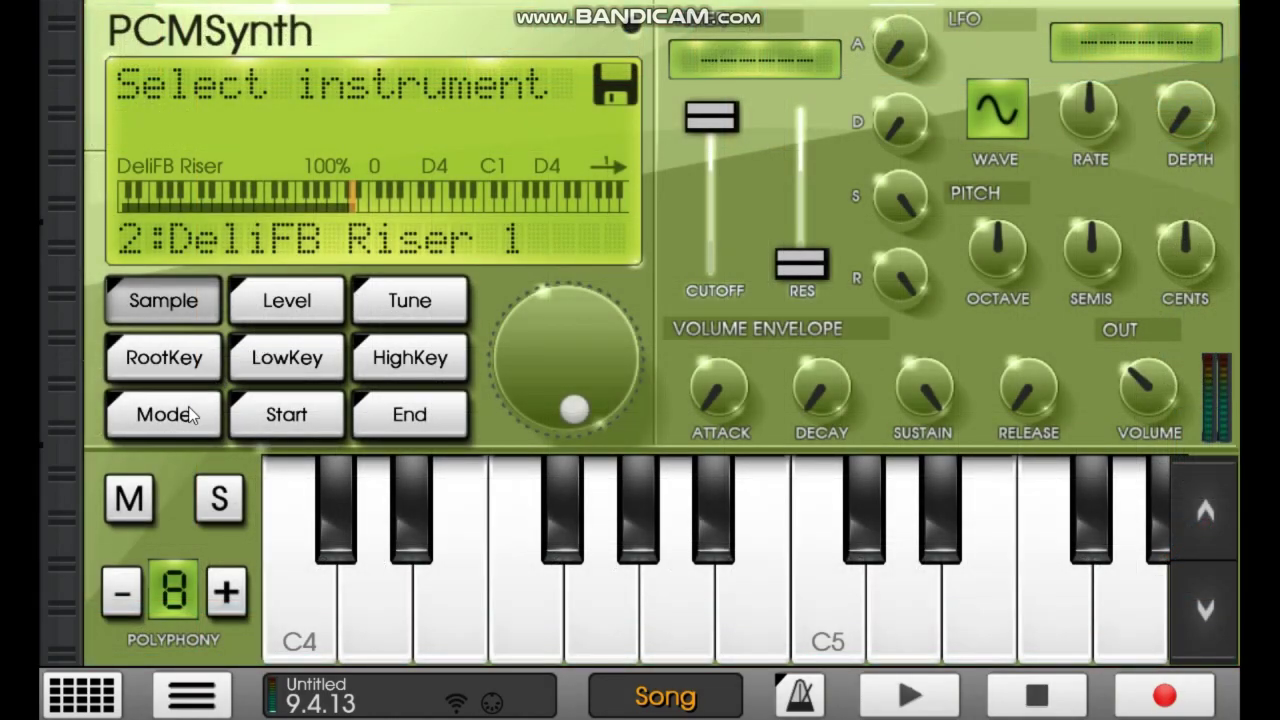
click(170, 414)
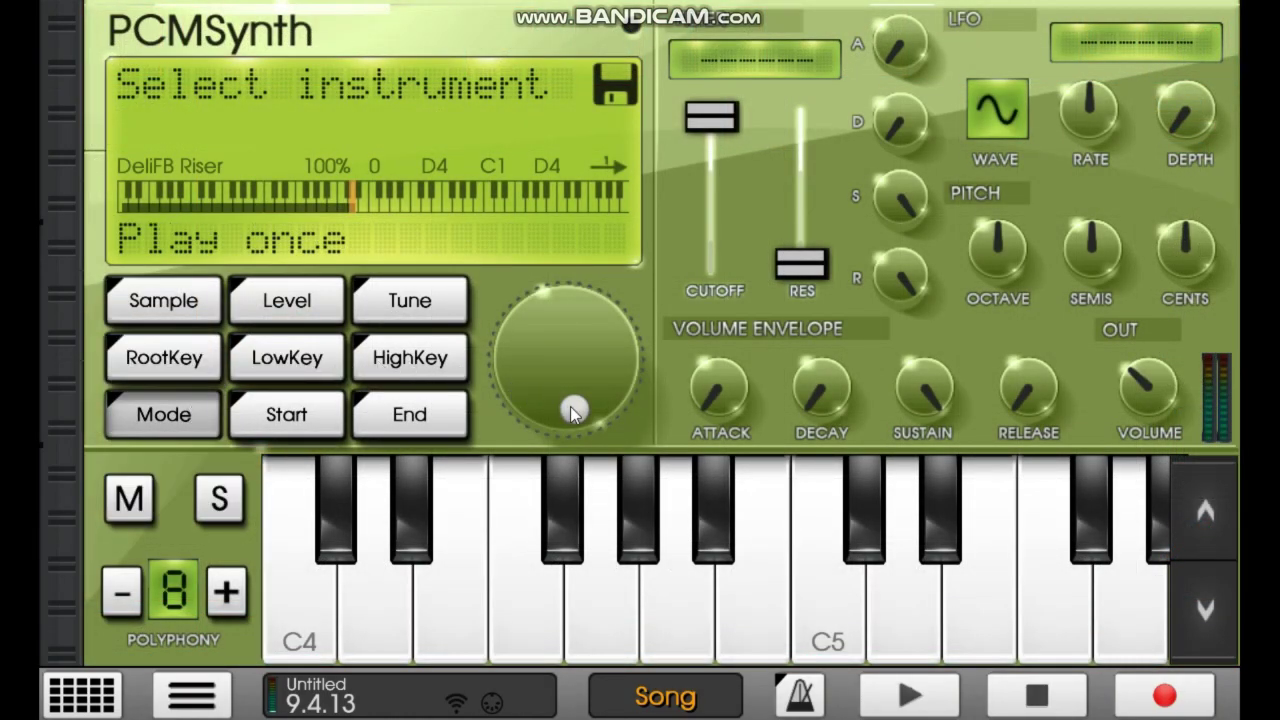
drag(573, 412, 517, 392)
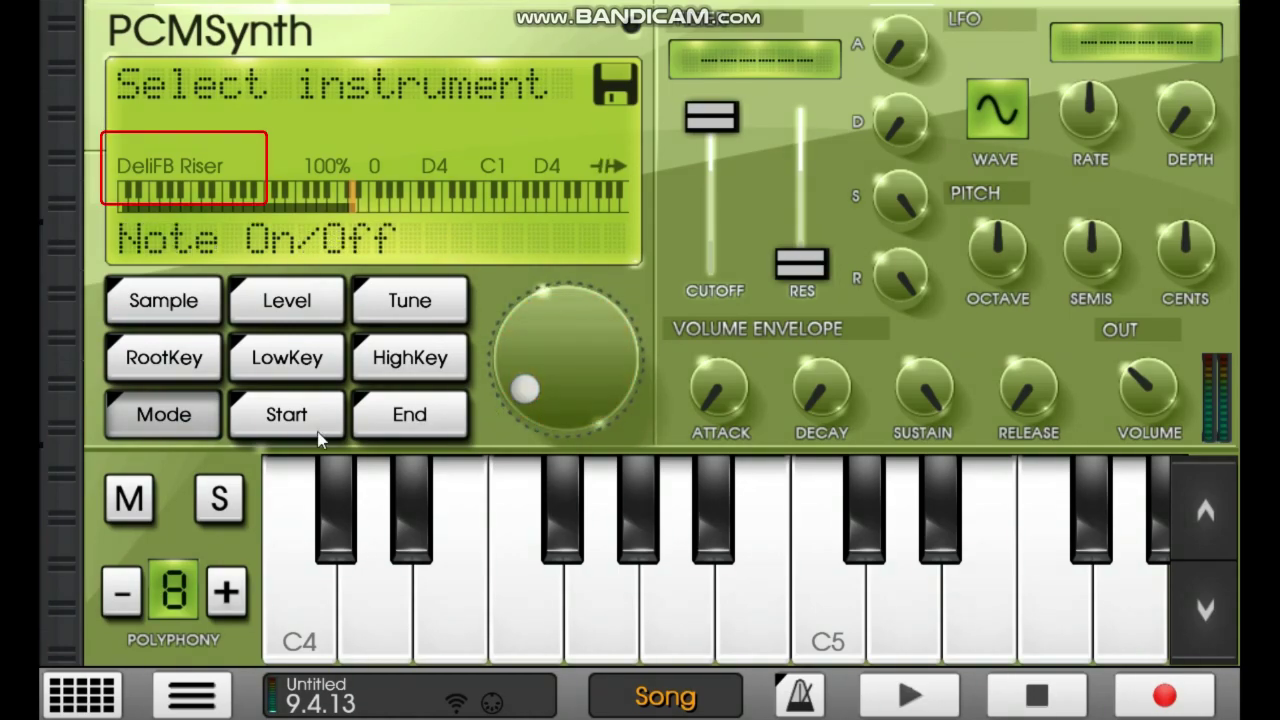
Step: Play the A1–A2 song arrangement through, then stop and rewind to the beginning
click(82, 693)
click(928, 697)
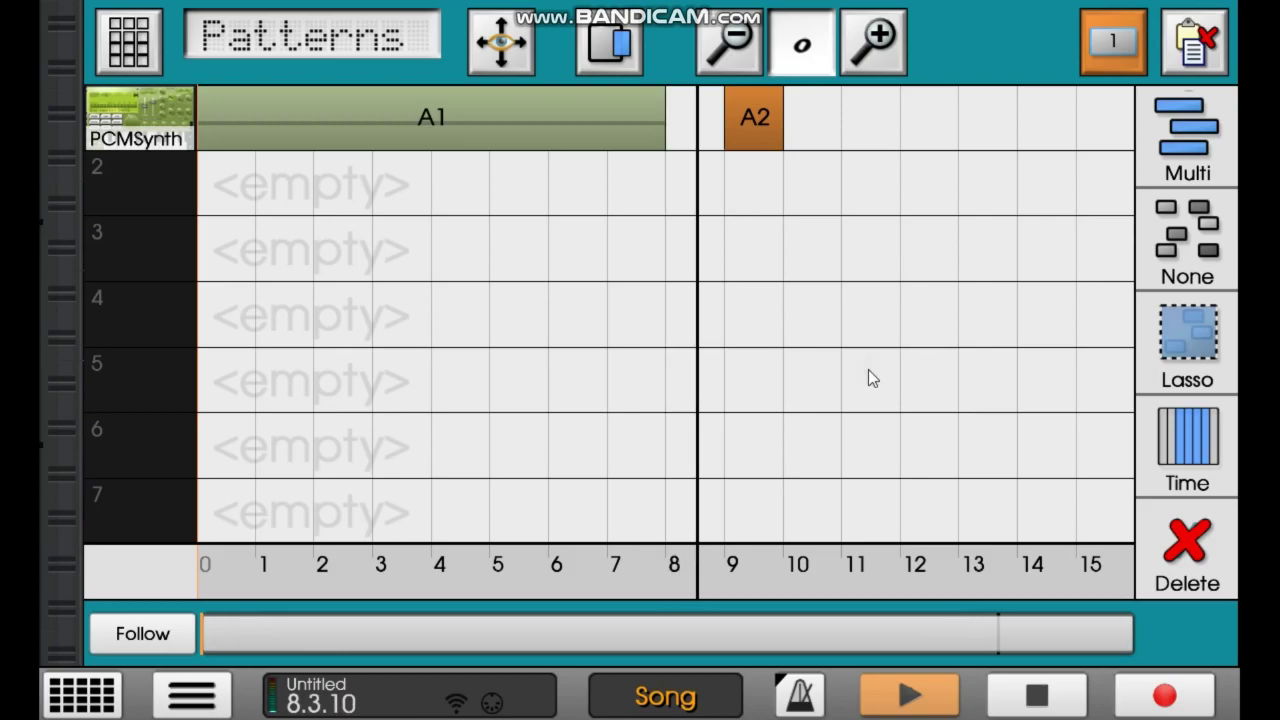
click(1040, 708)
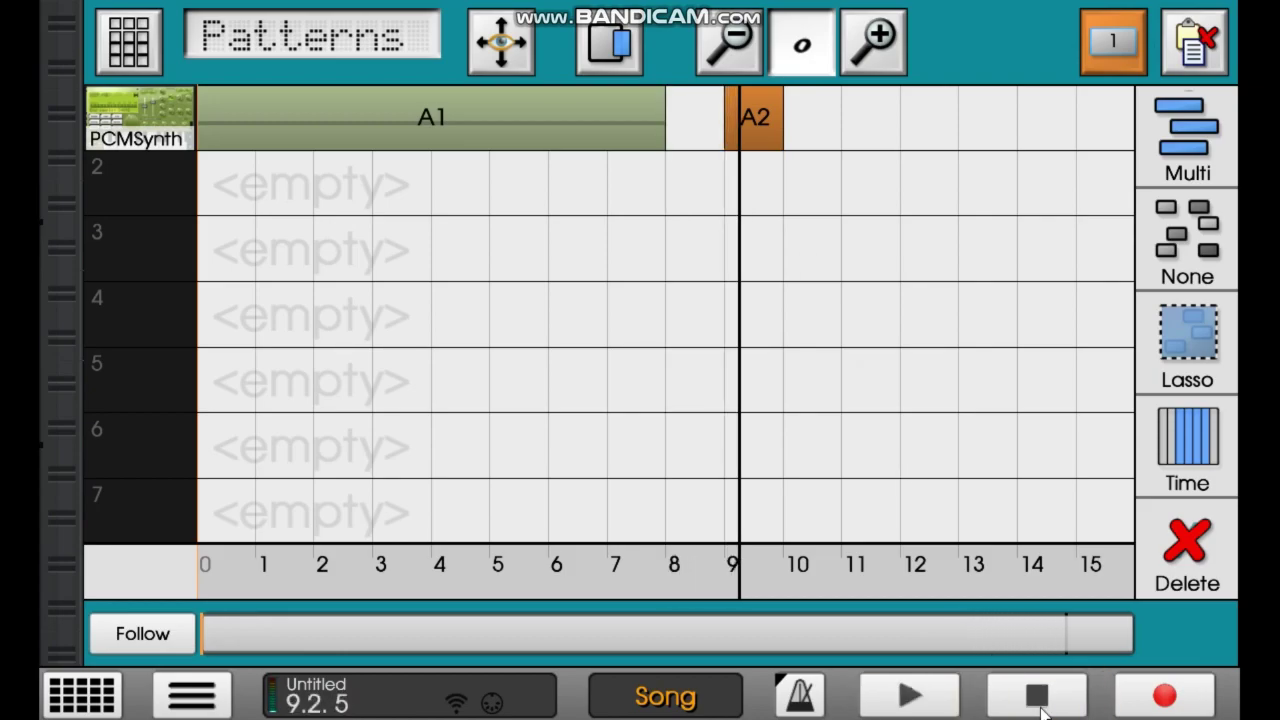
click(1040, 708)
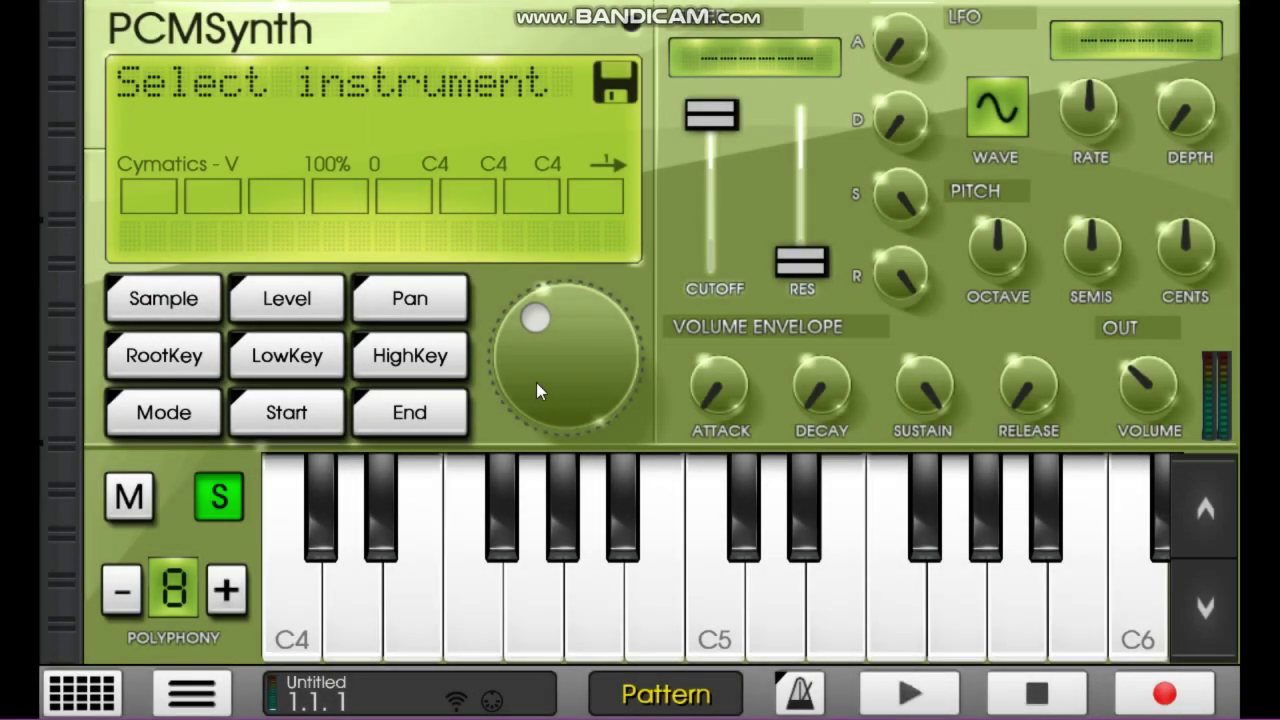
Step: Pan the loop sample right, back to centre, then left while it plays
click(410, 303)
mouse_move(580, 356)
mouse_down()
mouse_move(616, 434)
mouse_move(664, 365)
mouse_up()
click(897, 697)
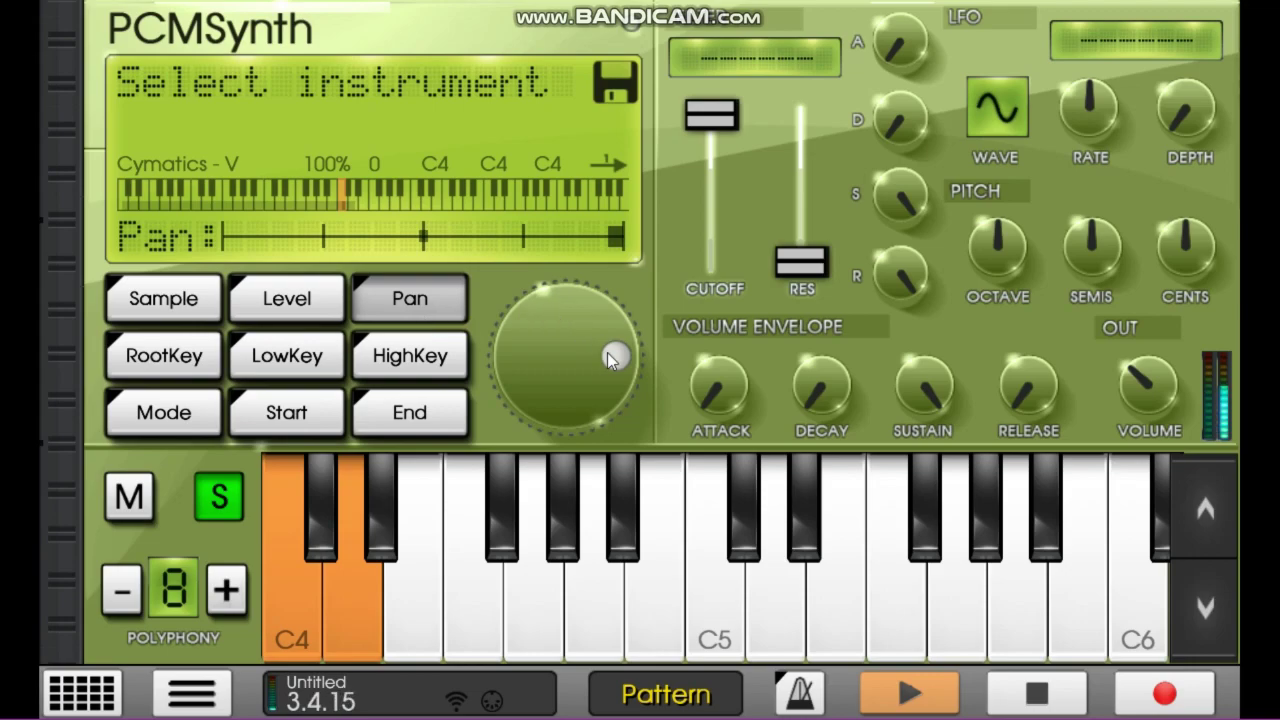
mouse_move(607, 352)
mouse_down()
mouse_move(570, 345)
mouse_move(615, 431)
mouse_move(589, 311)
mouse_move(479, 343)
mouse_move(596, 421)
mouse_move(629, 313)
mouse_move(524, 313)
mouse_move(525, 394)
mouse_move(635, 385)
mouse_up()
mouse_move(635, 385)
mouse_down()
mouse_move(567, 294)
mouse_move(610, 418)
mouse_up()
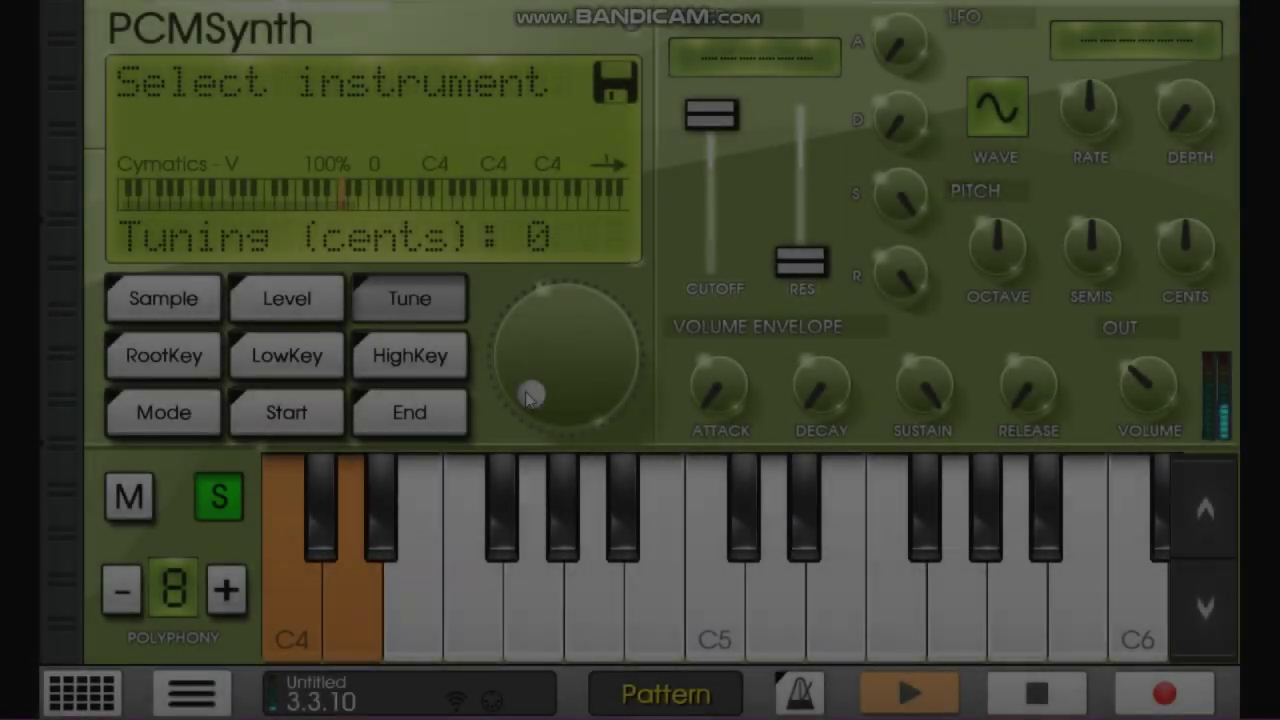
Step: Detune the sample to +50 cents, adjust pan, then reset tuning to 0 cents
drag(530, 334, 421, 275)
click(415, 290)
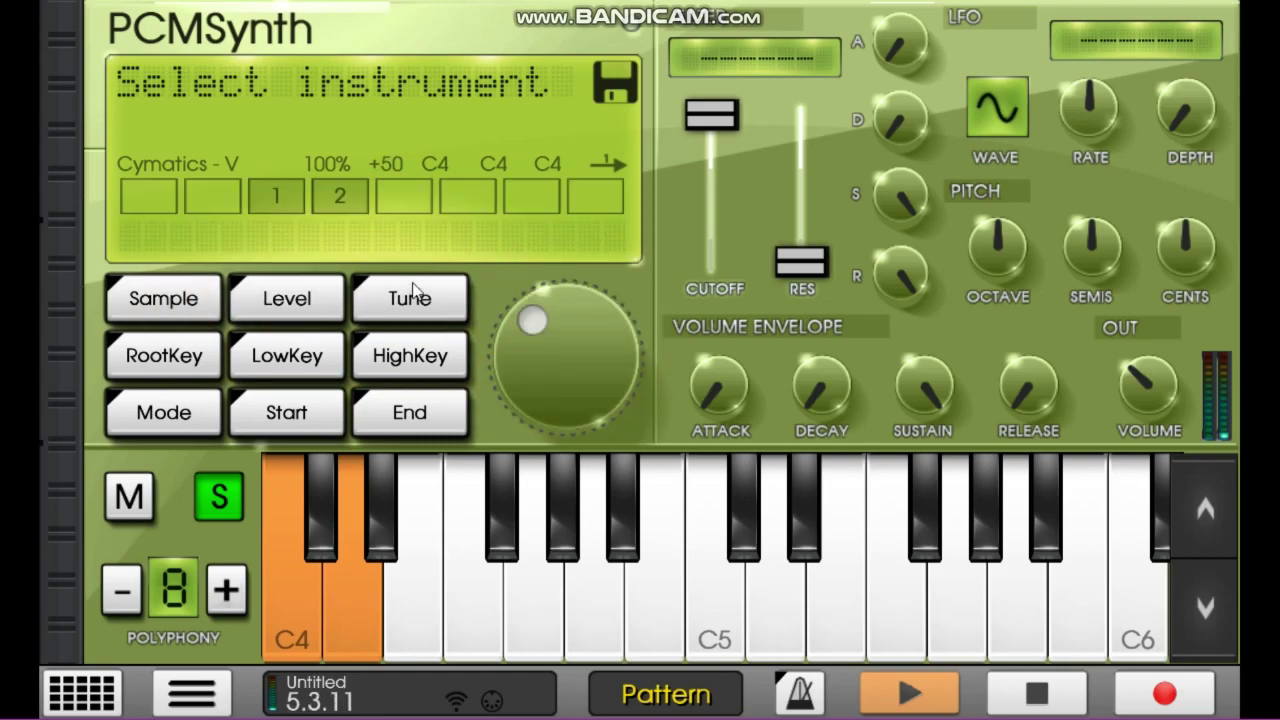
click(411, 290)
click(410, 290)
click(410, 290)
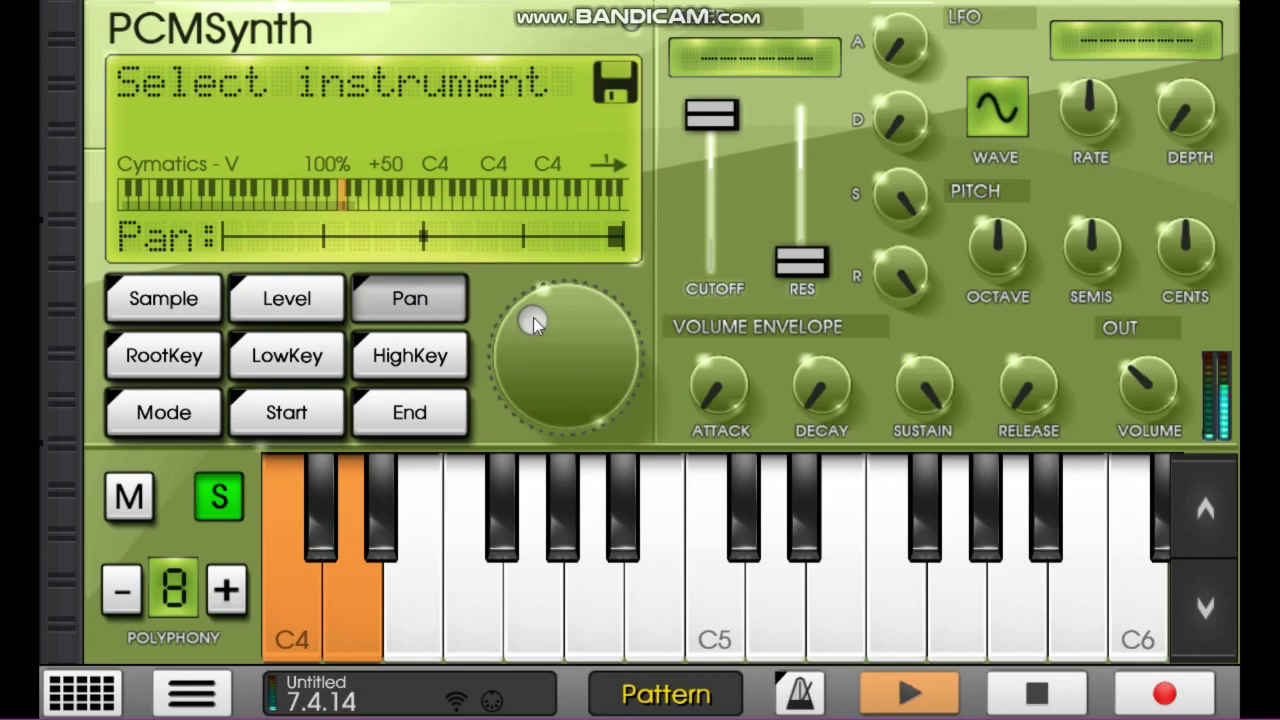
mouse_move(533, 317)
mouse_down()
mouse_move(530, 345)
mouse_move(661, 345)
mouse_move(557, 300)
mouse_move(506, 329)
mouse_move(496, 359)
mouse_up()
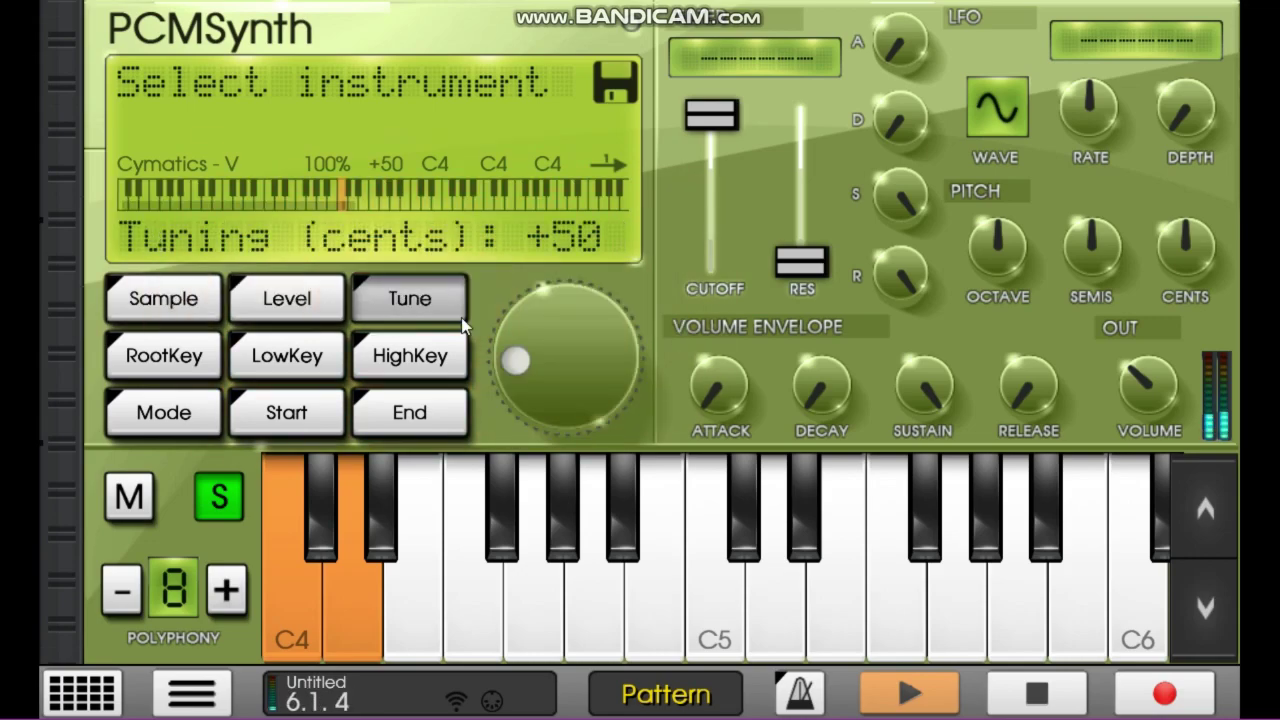
drag(512, 362, 547, 319)
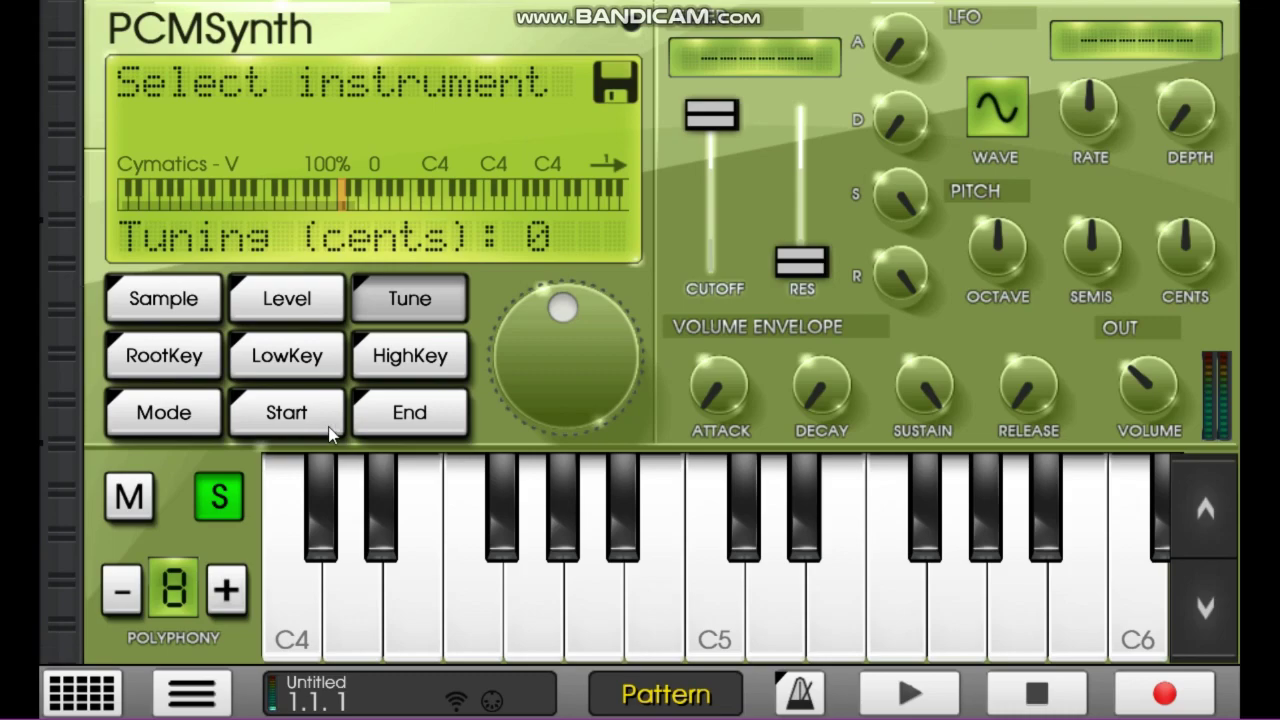
Step: In the waveform editor, move the sample's end marker near its beginning
click(271, 420)
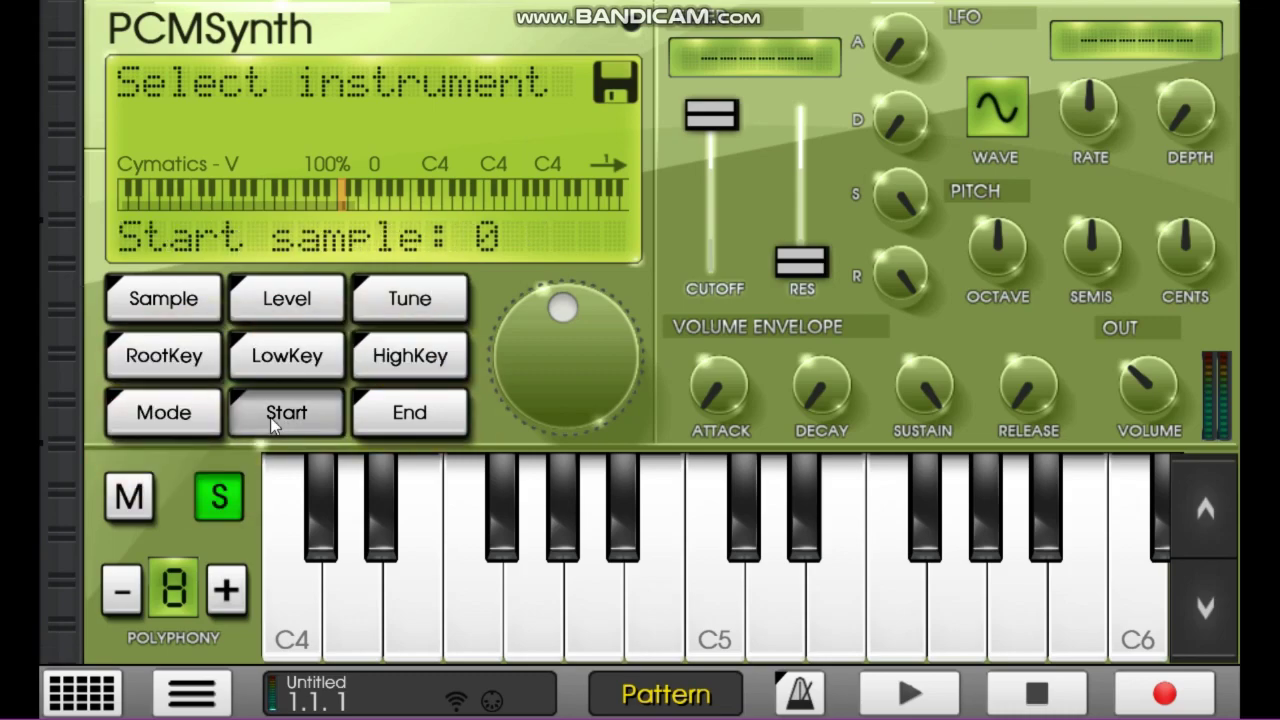
click(270, 417)
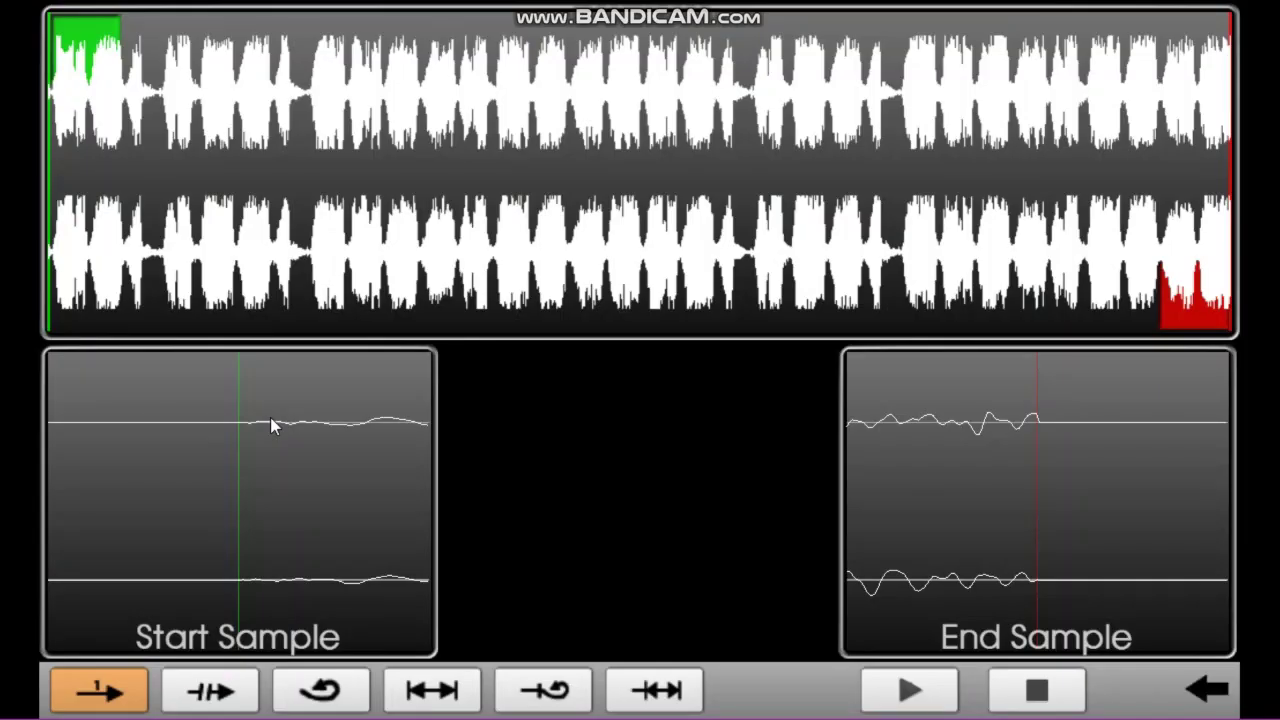
click(905, 686)
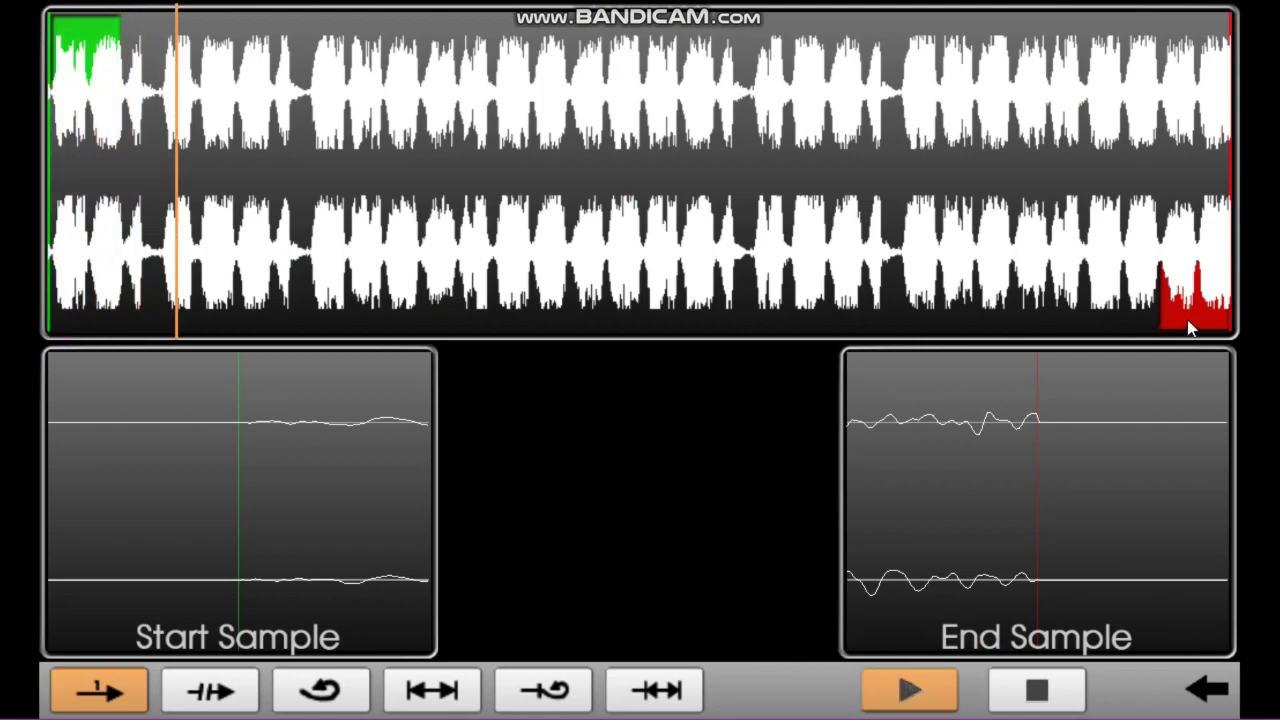
mouse_move(1191, 326)
mouse_down()
mouse_move(989, 320)
mouse_move(308, 366)
mouse_move(100, 358)
mouse_move(120, 367)
mouse_up()
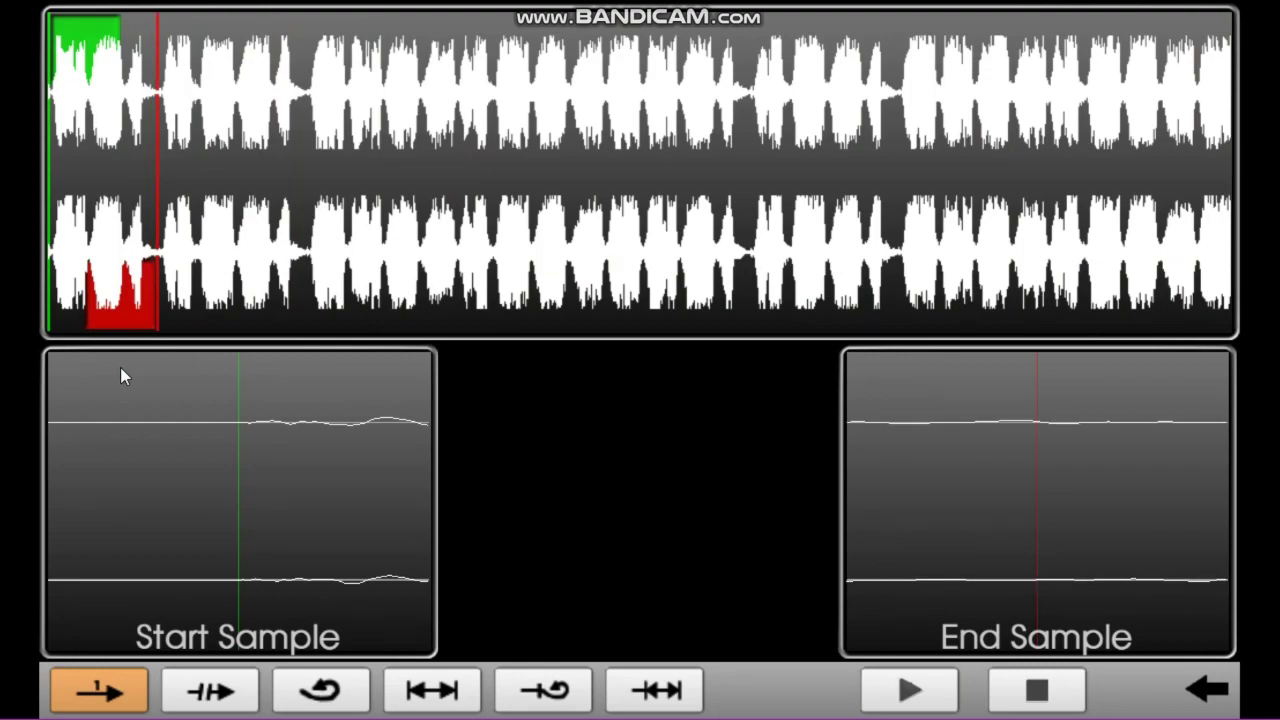
Step: Play the trimmed region in looped, stitched-loop and other loop modes, ending non-looping
click(320, 688)
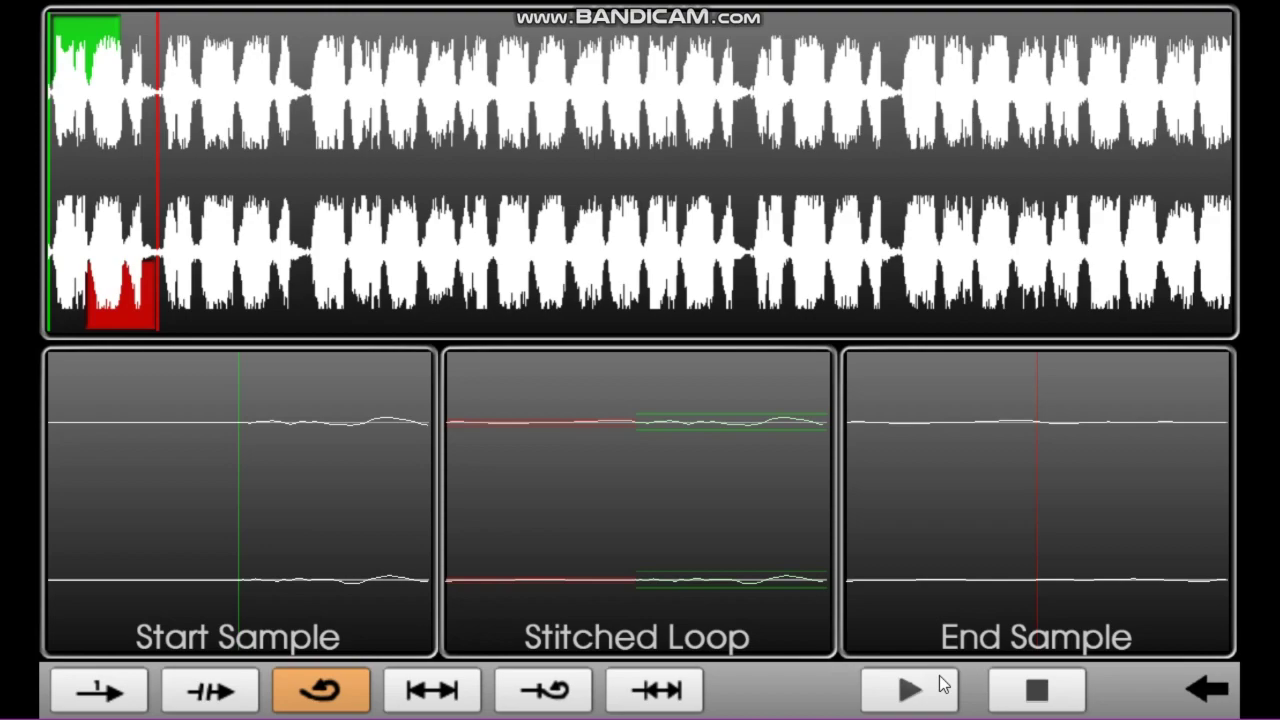
click(940, 686)
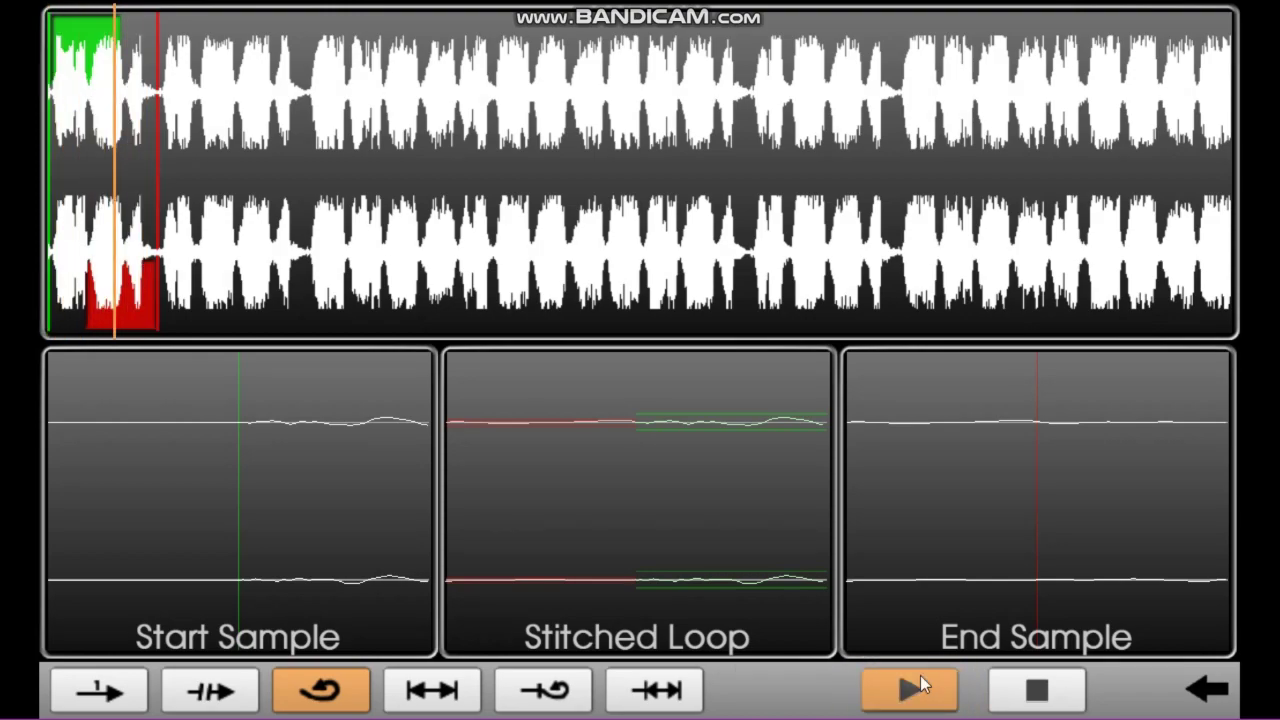
click(657, 689)
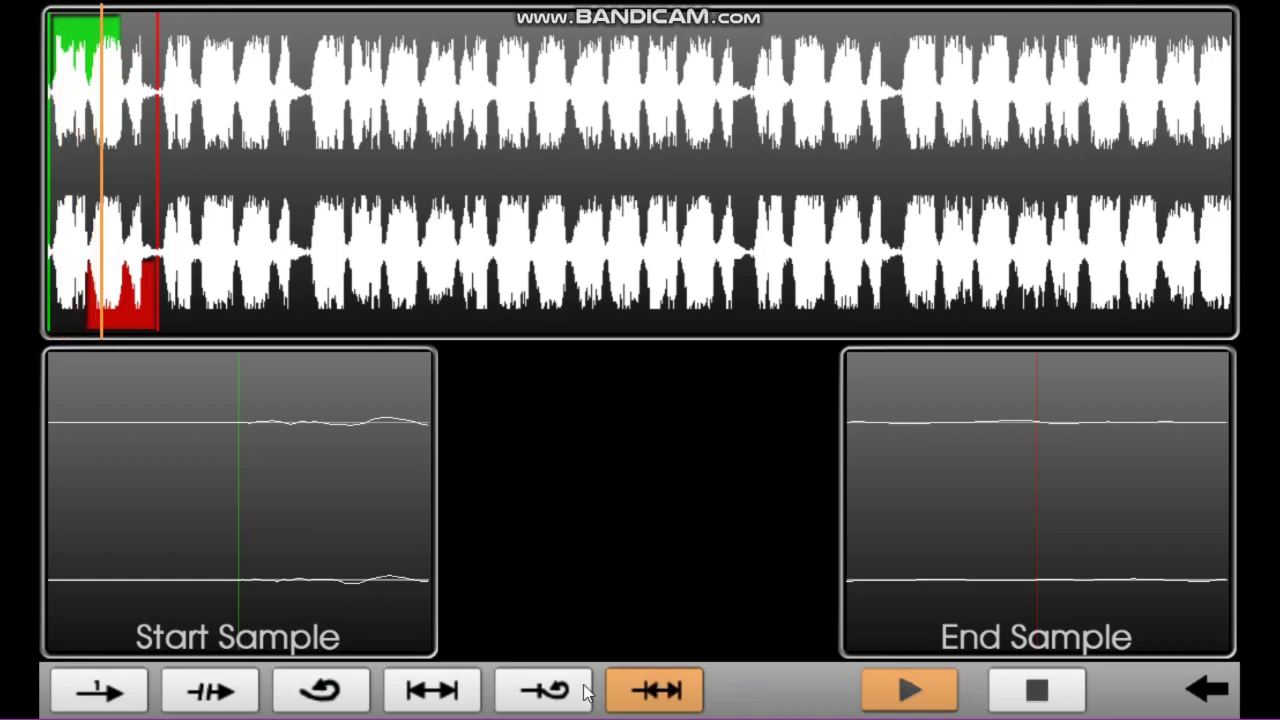
click(553, 690)
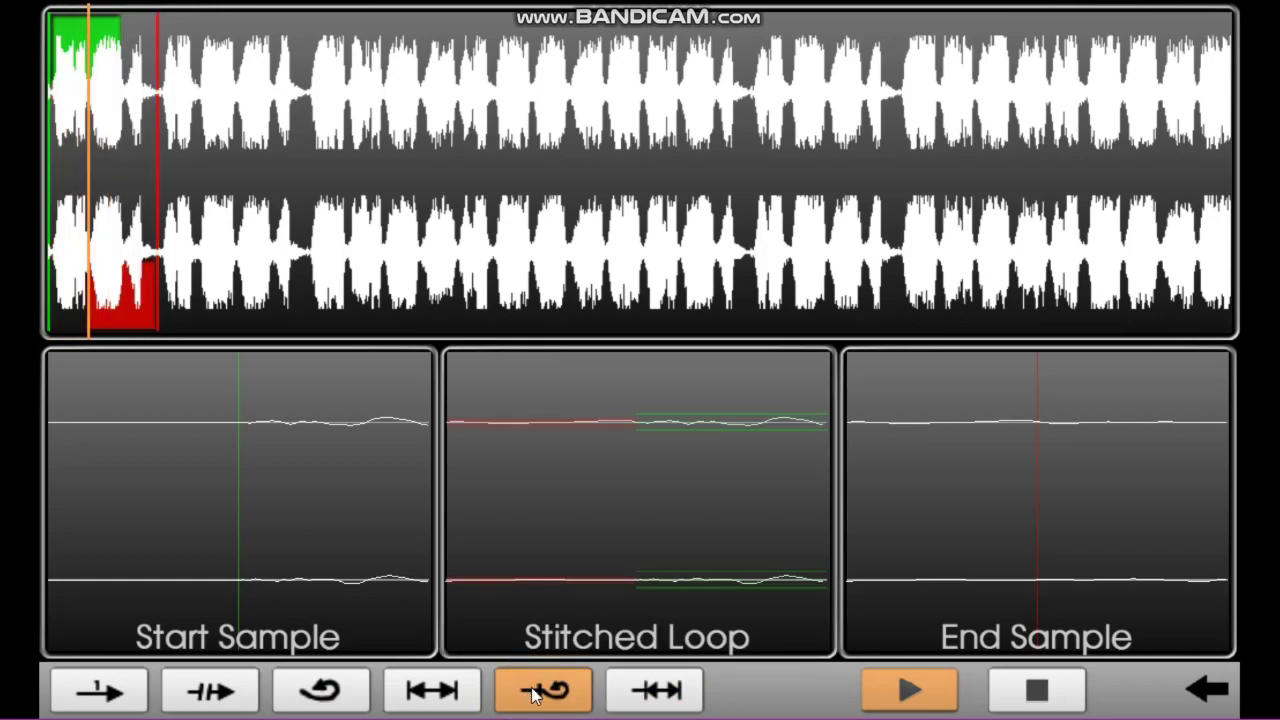
click(477, 692)
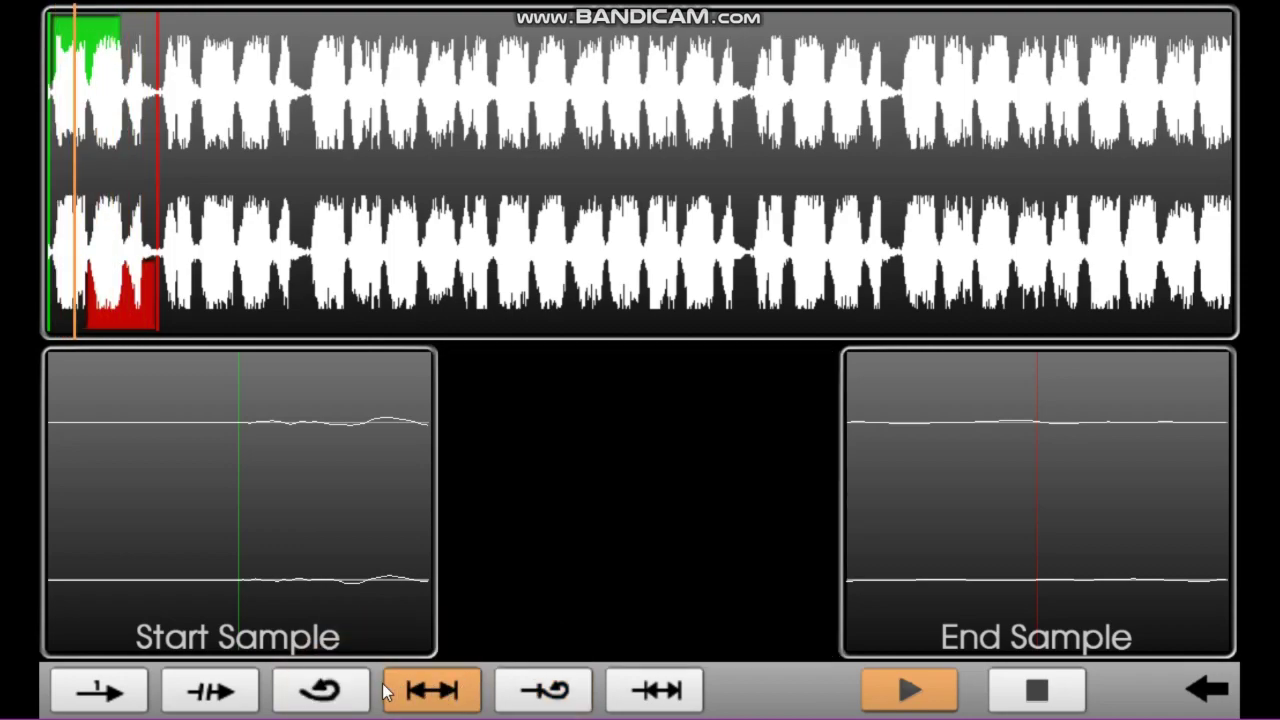
click(316, 690)
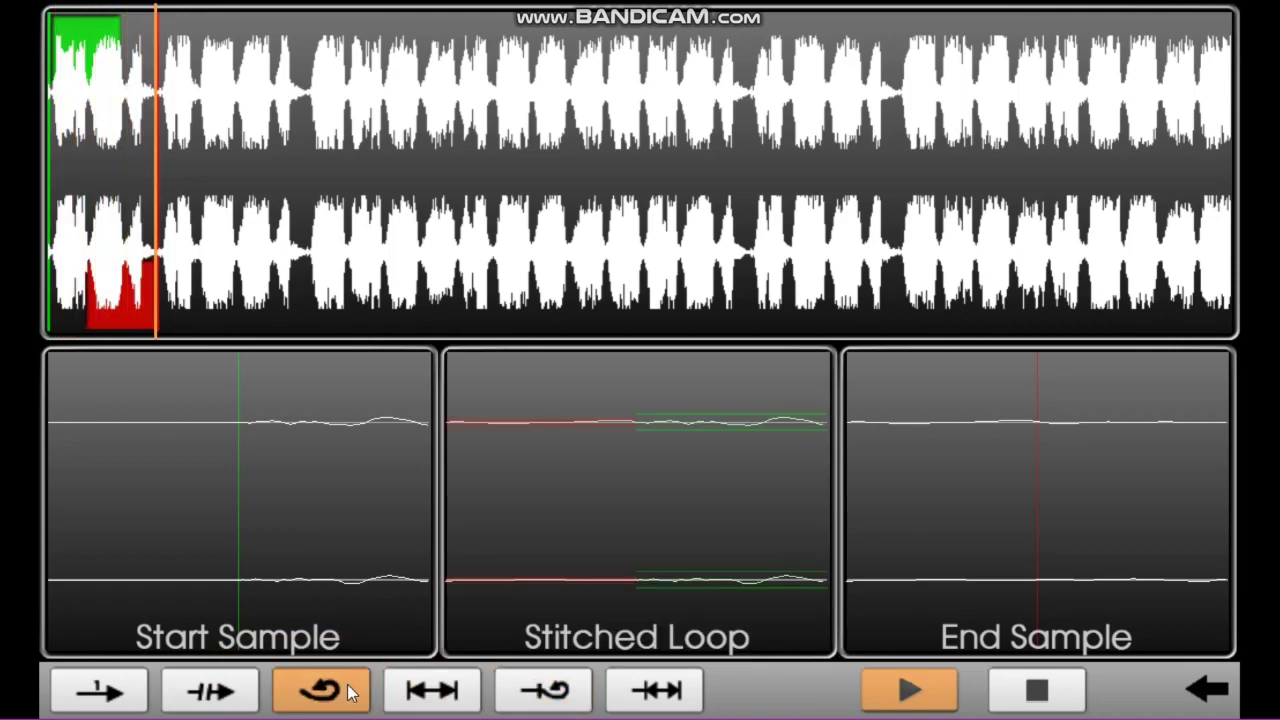
click(235, 694)
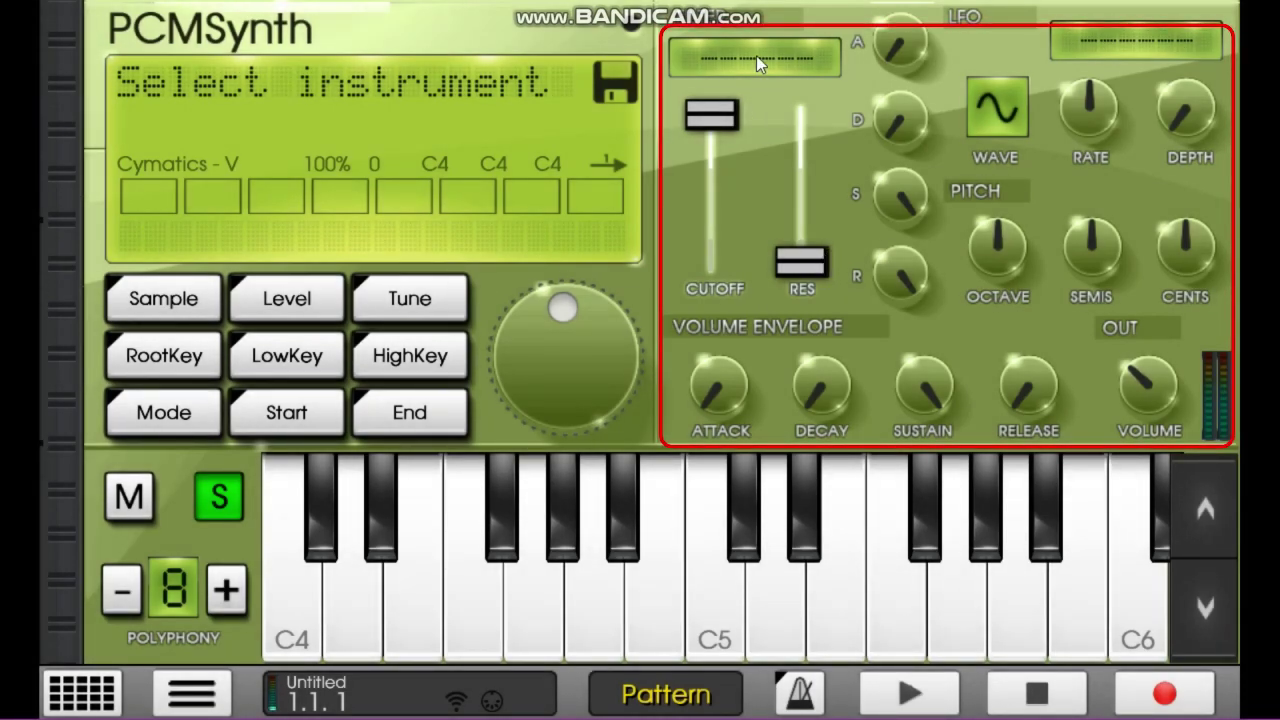
Step: While playing, cycle the filter through LowPass, HighPass, BandPass, Inv. LP, Inv. HP, Inv. BP to off
click(897, 692)
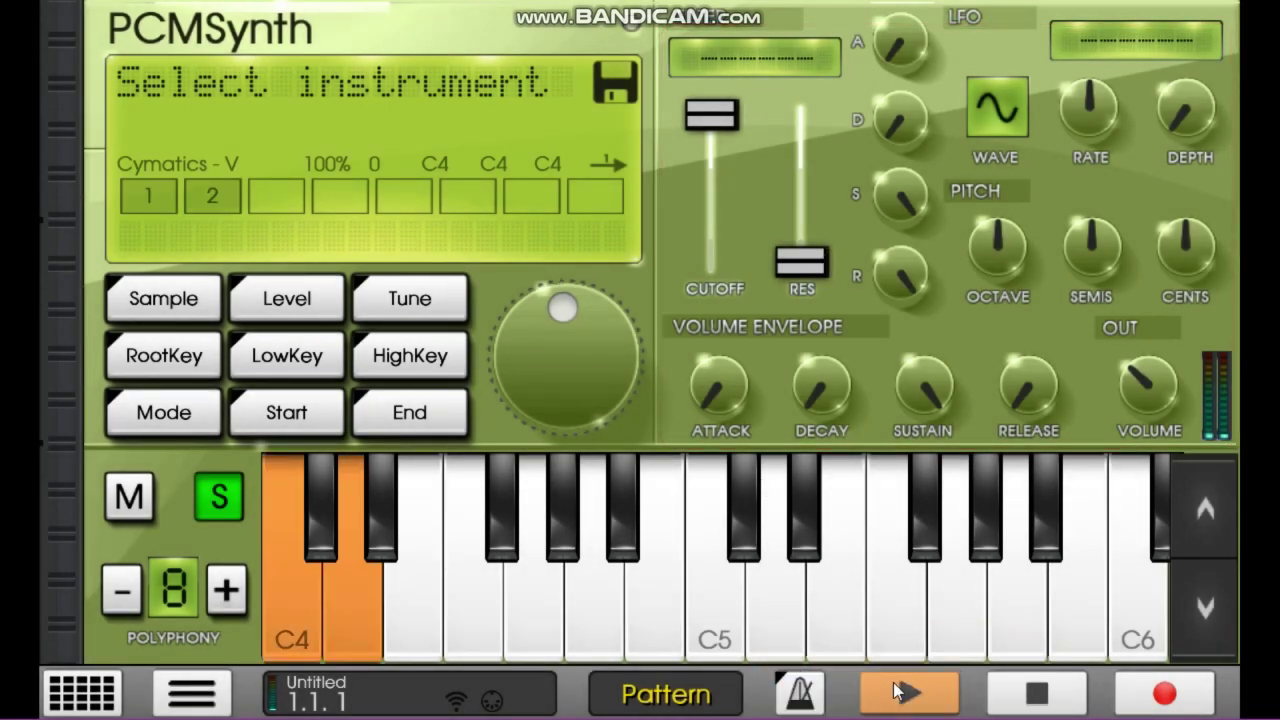
click(747, 58)
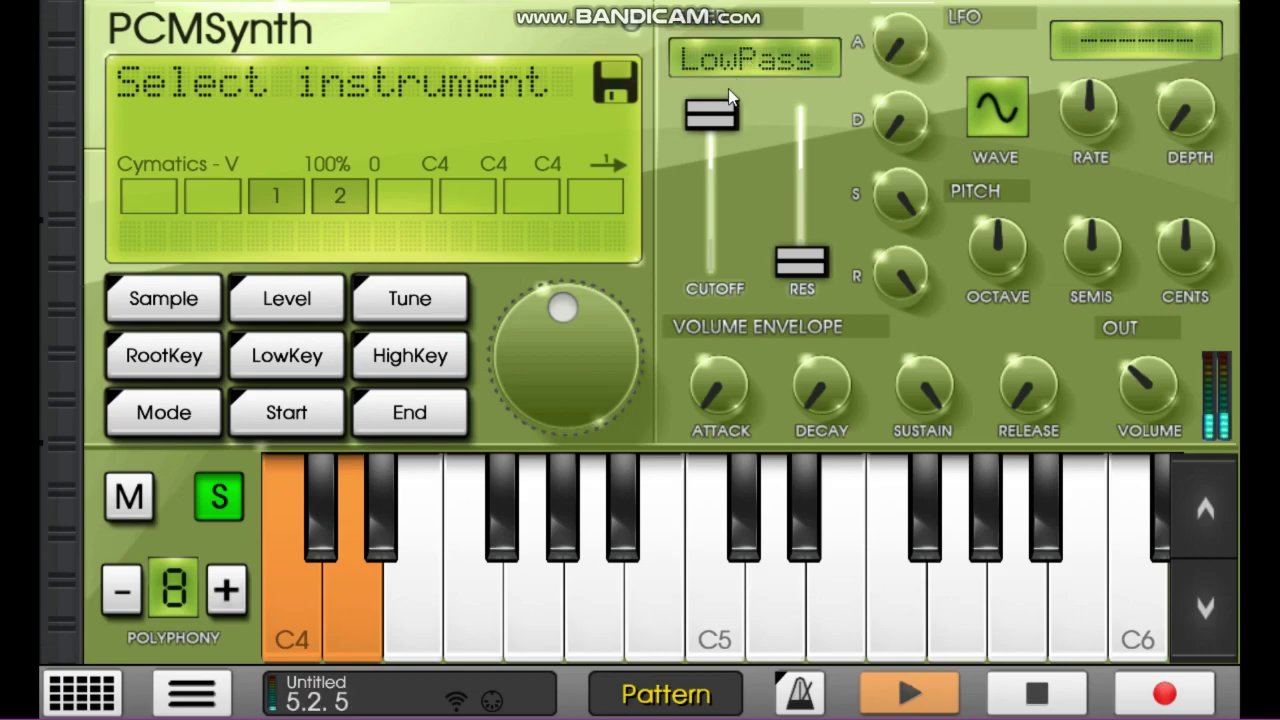
click(751, 58)
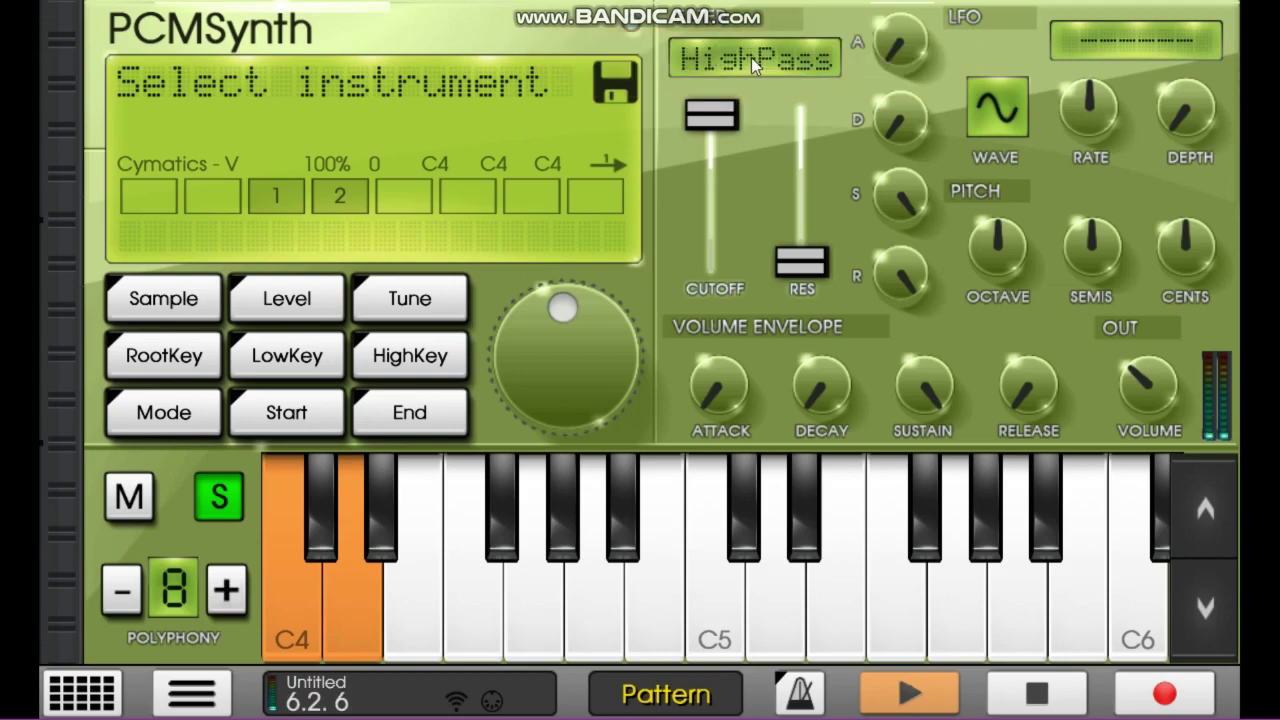
click(751, 57)
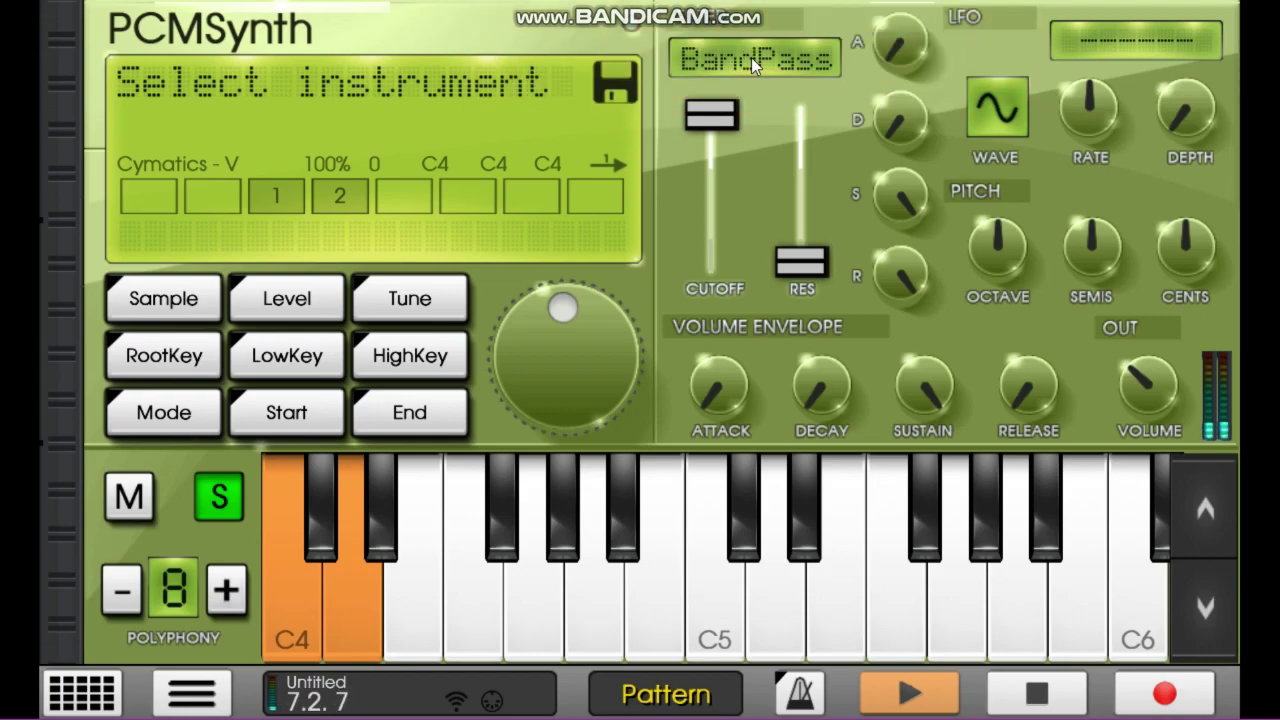
click(751, 57)
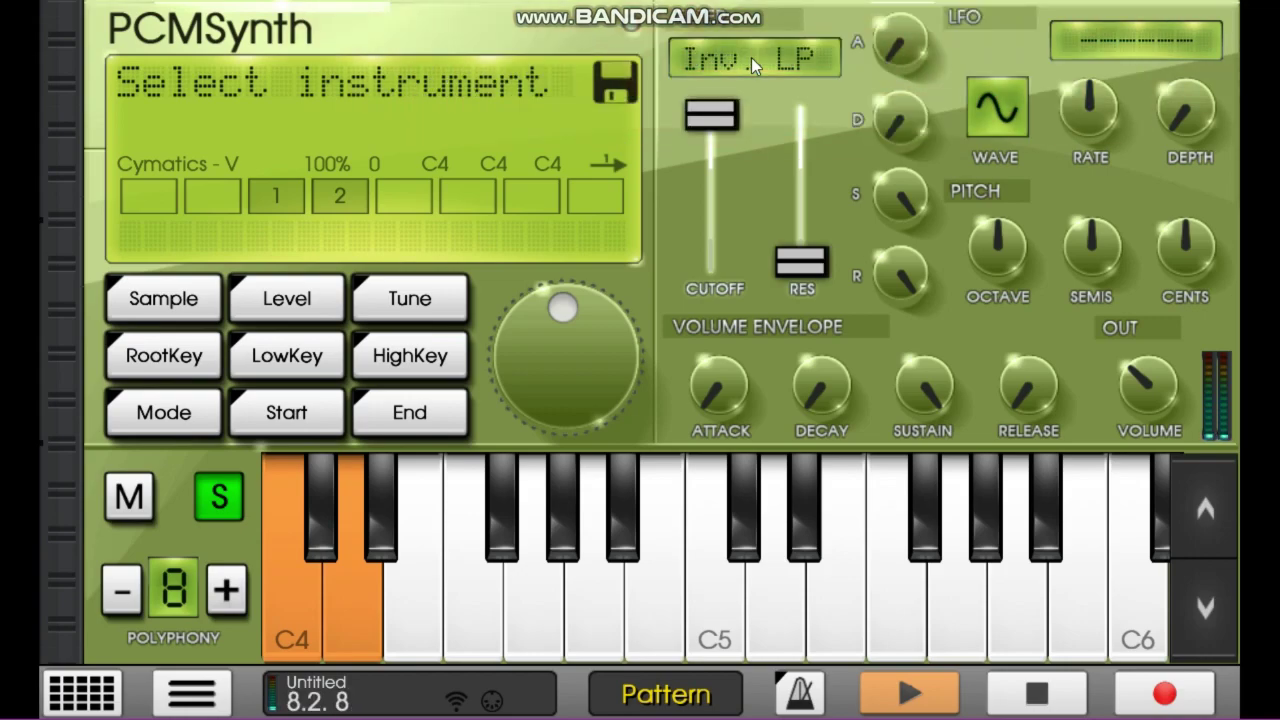
click(751, 57)
click(751, 57)
click(751, 57)
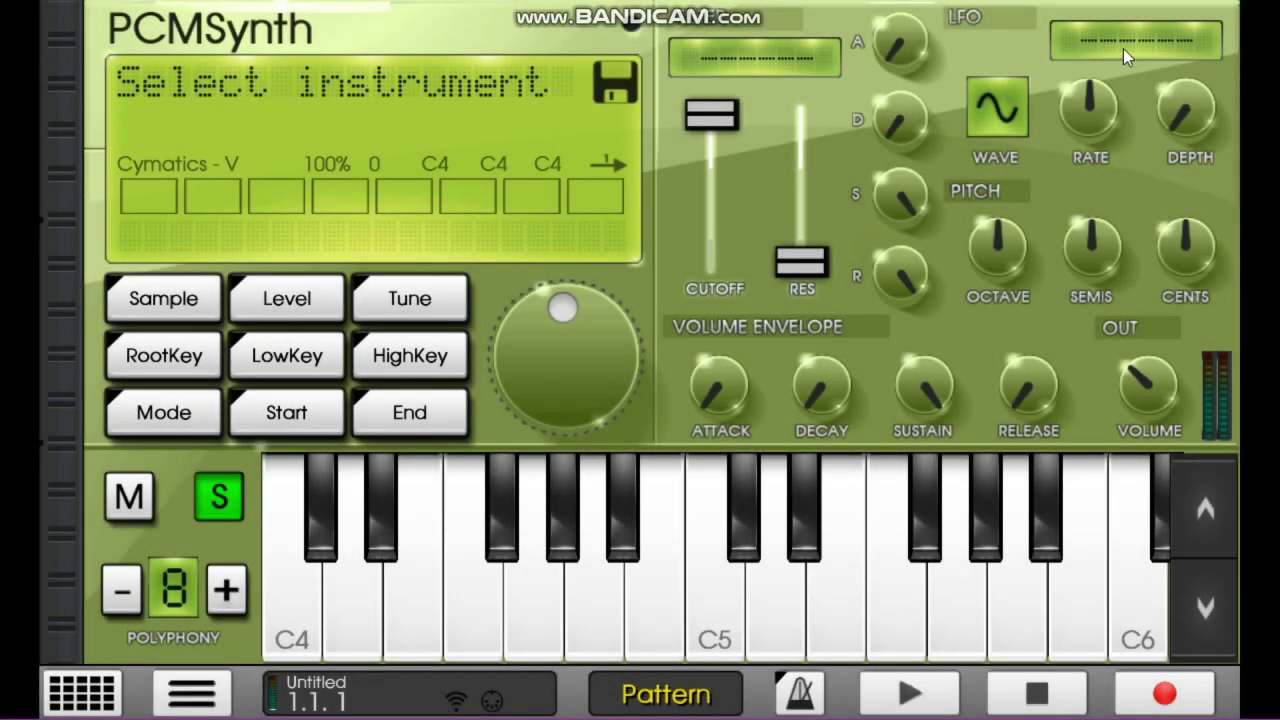
Step: Set the LFO to modulate Pitch and raise its depth to halfway during playback
click(1123, 48)
click(880, 692)
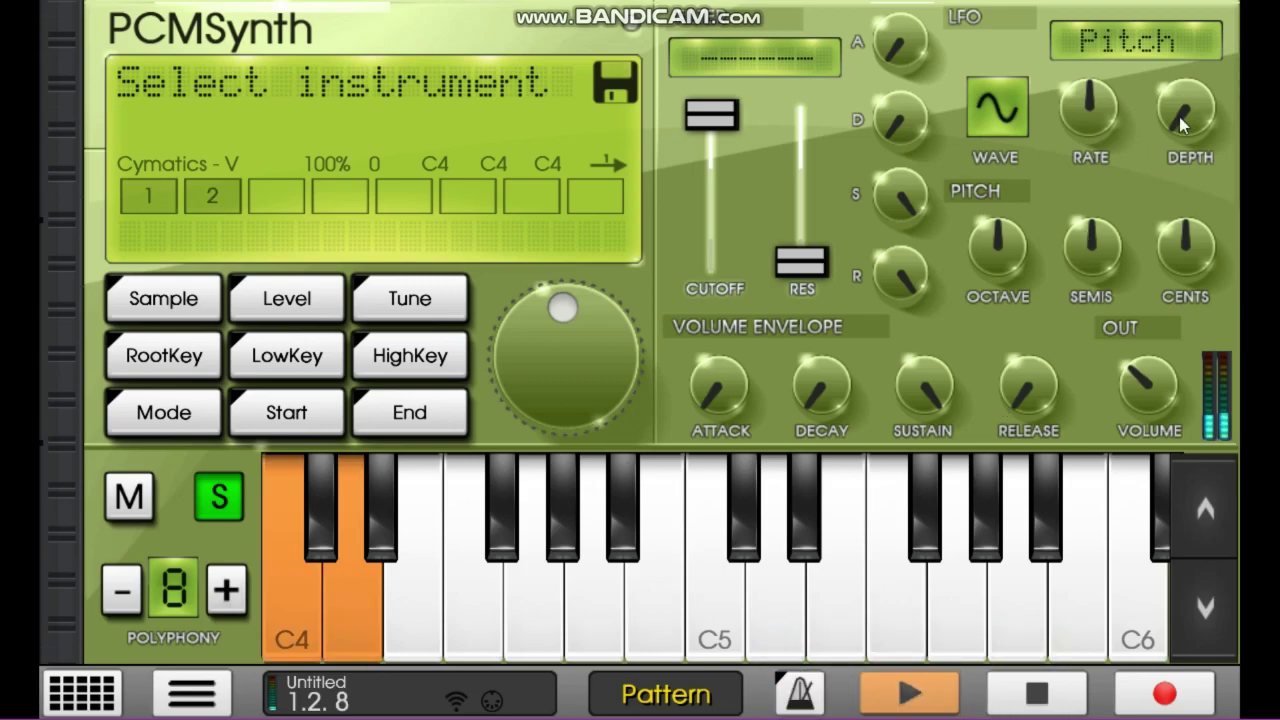
drag(1180, 124, 1176, 98)
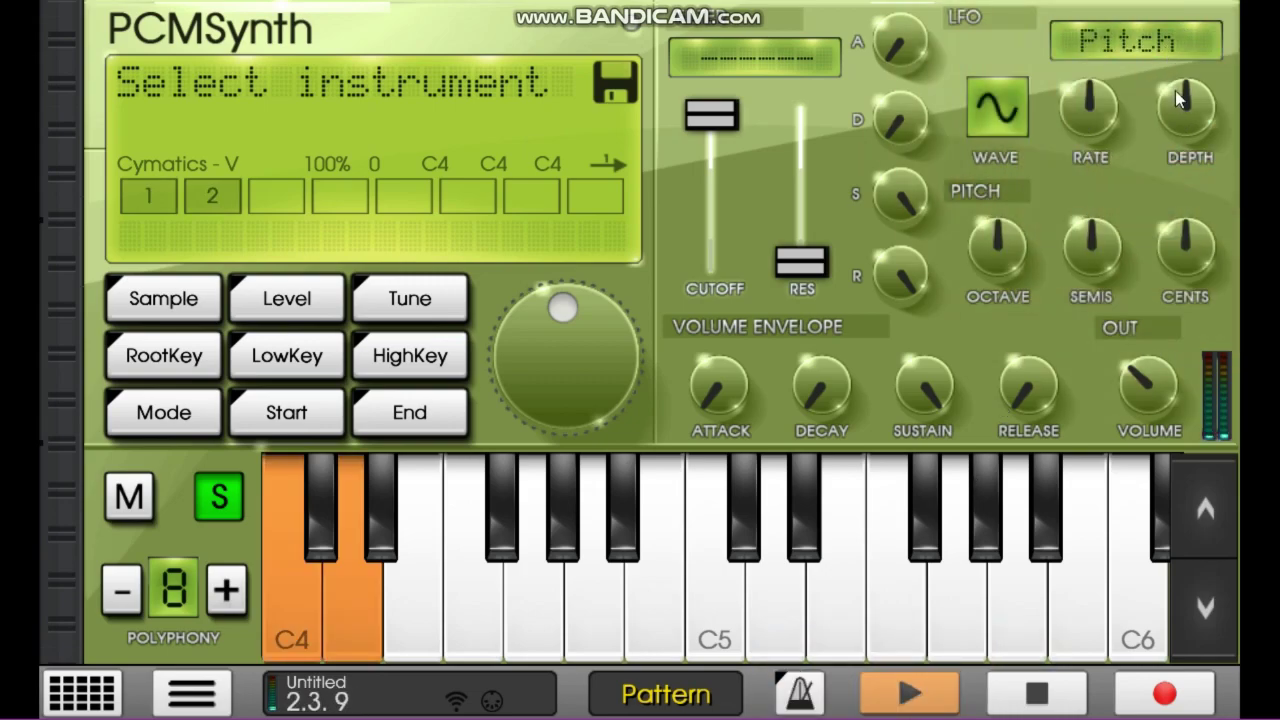
Step: Switch the LFO target through Cutoff to Volume, then raise its rate and depth
click(1155, 44)
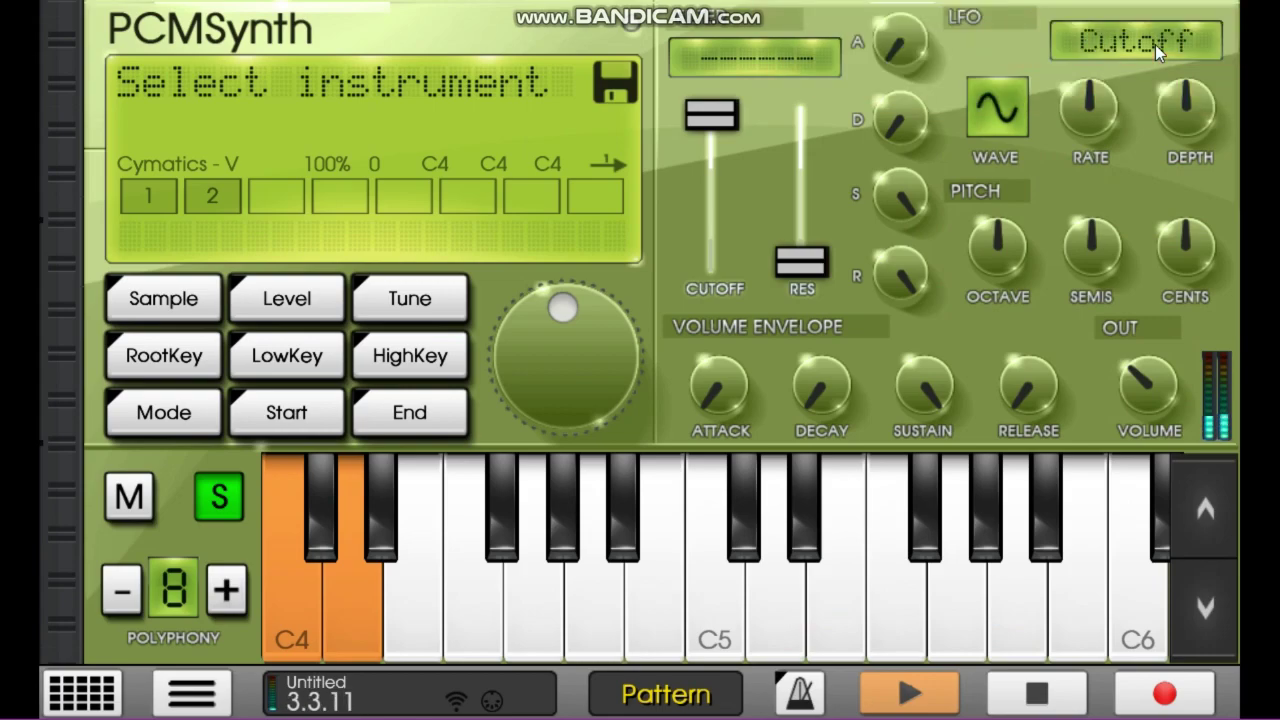
click(1155, 44)
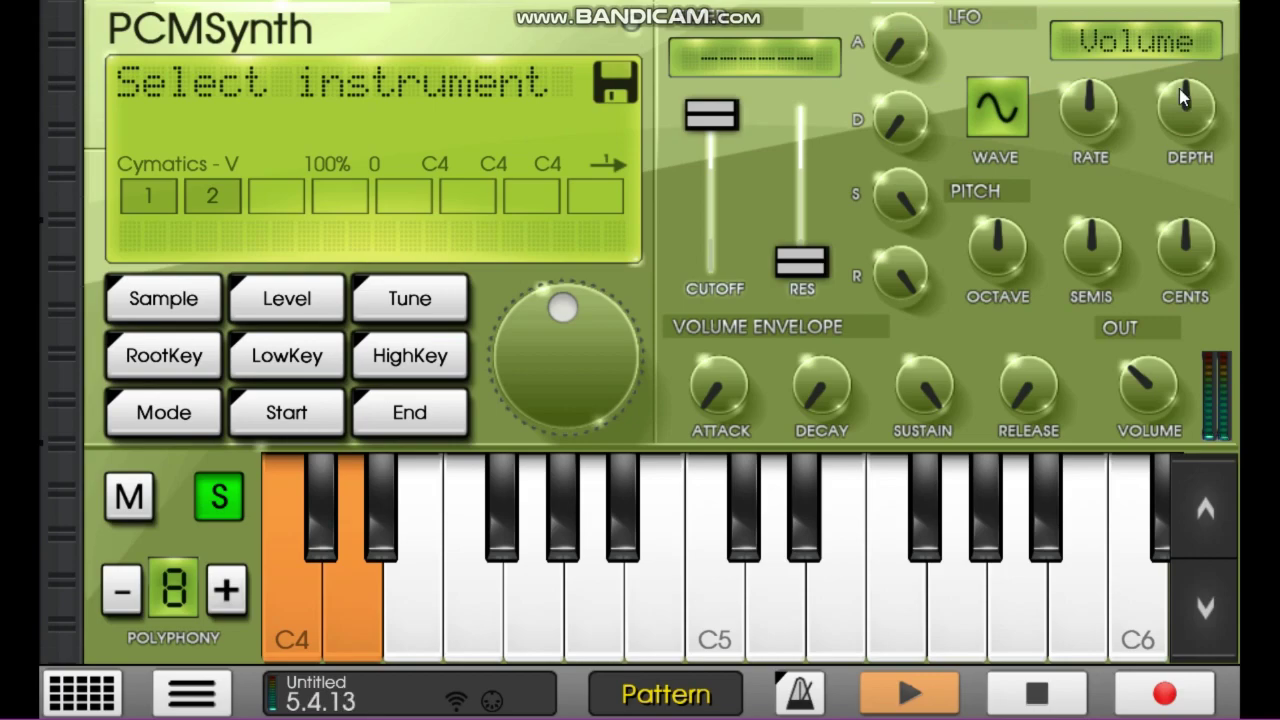
drag(1090, 105, 1095, 90)
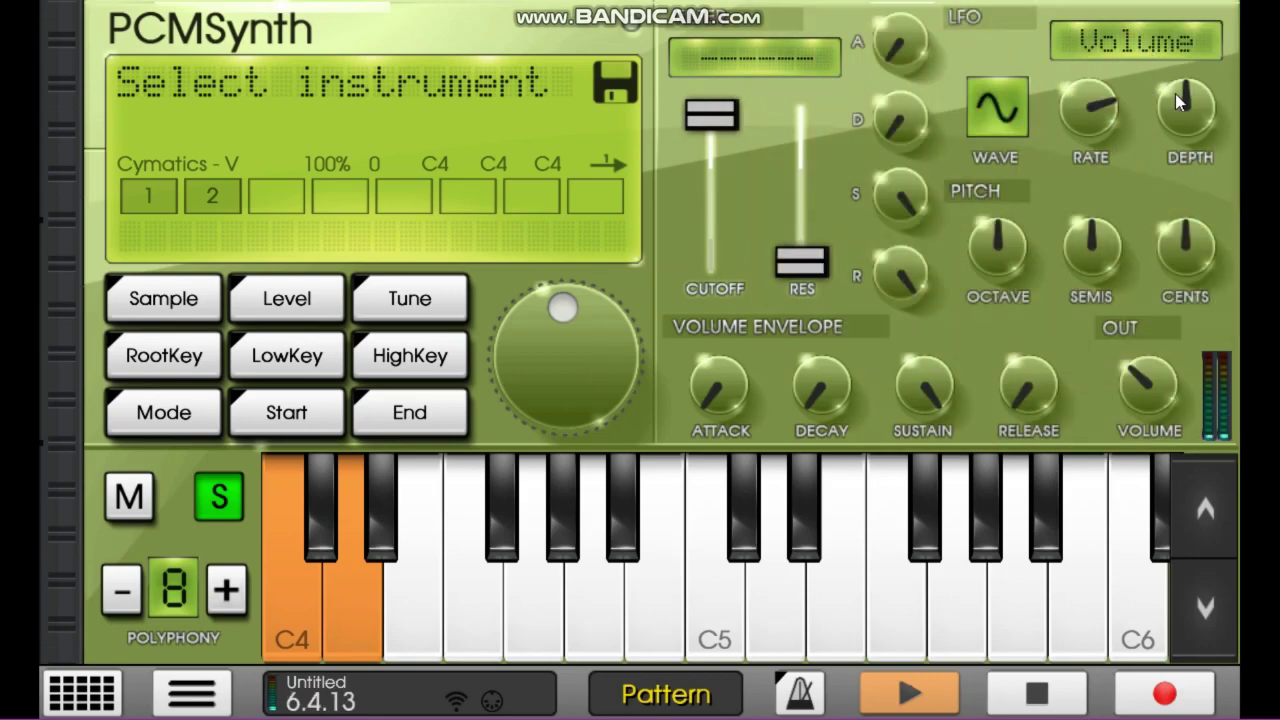
drag(1180, 100, 1097, 250)
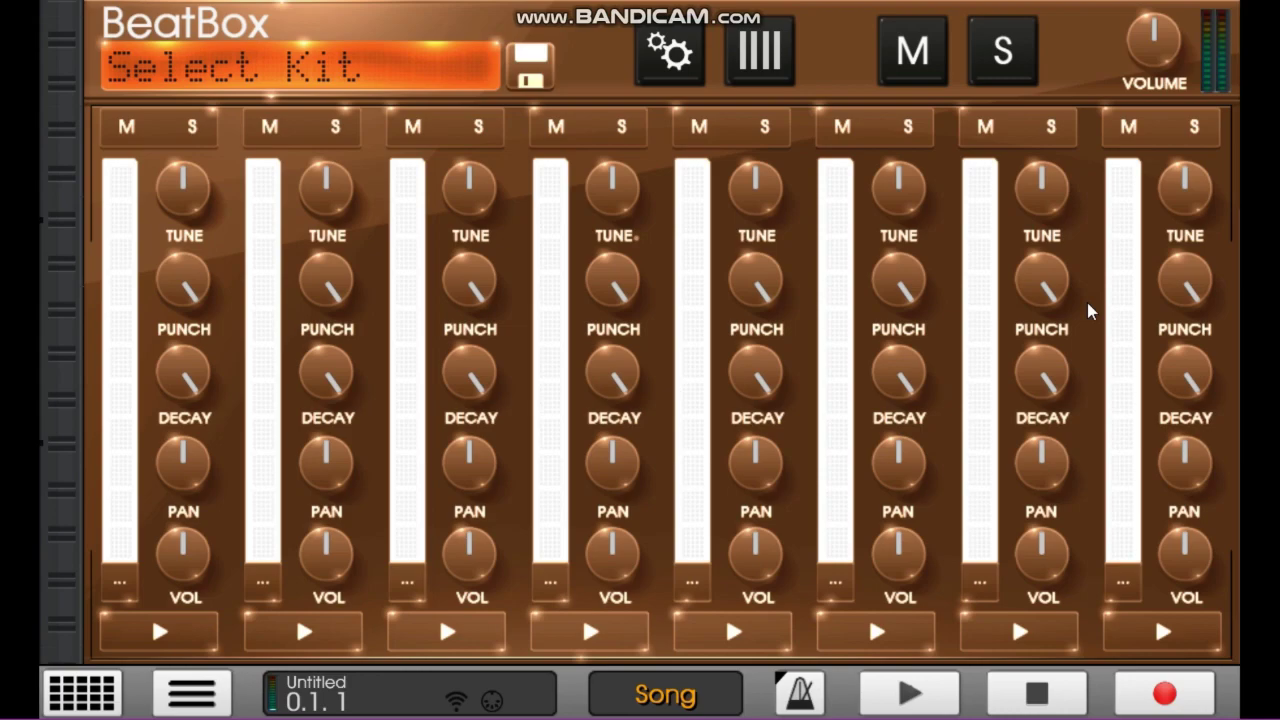
Step: Browse the BeatBox kit preset list and channel 1's empty sample browser, closing both
click(375, 62)
drag(1183, 163, 1176, 75)
click(1202, 33)
click(120, 580)
key(Escape)
Step: From the kit settings, load the 51_SNR_S sample into channel 3
click(679, 63)
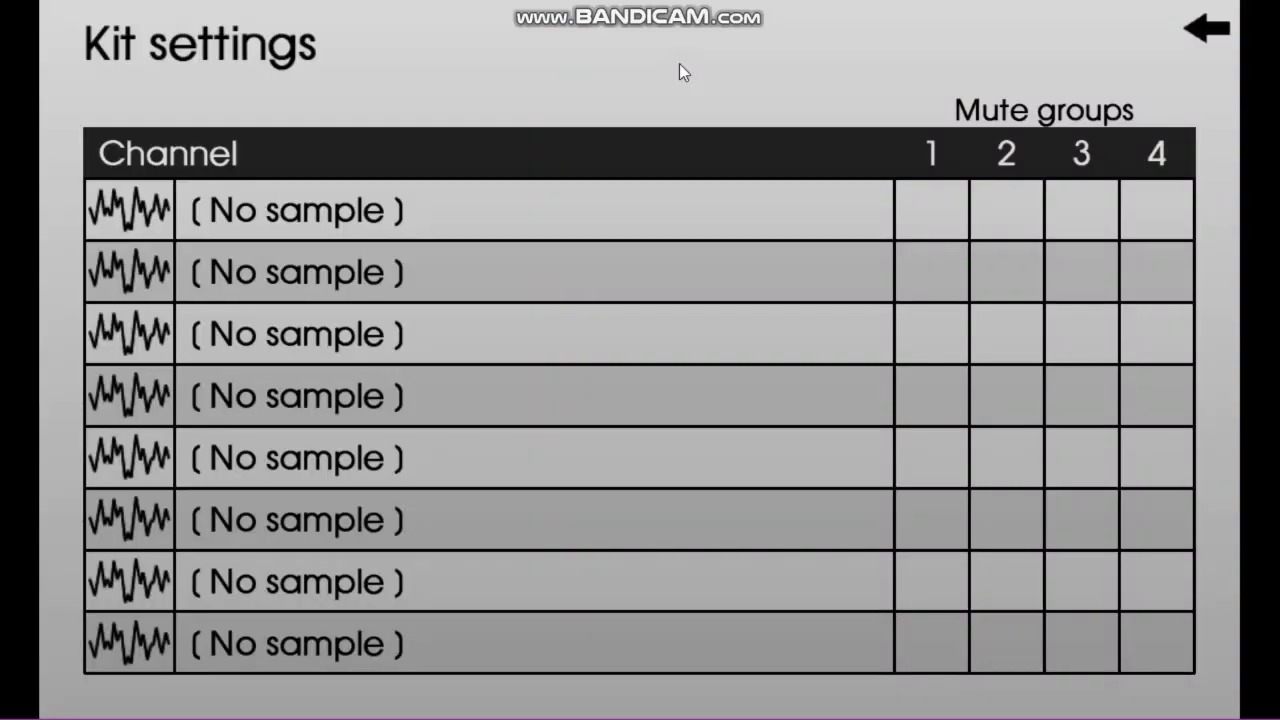
click(130, 225)
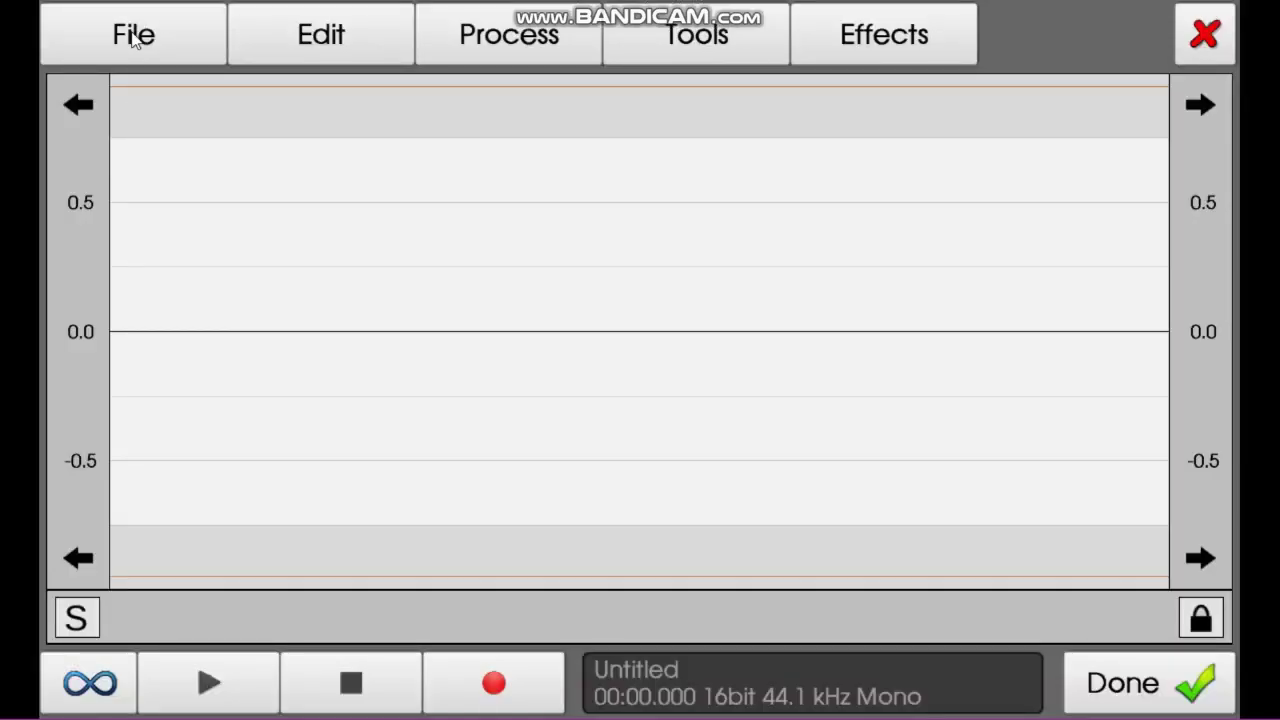
click(137, 38)
click(139, 92)
scroll(890, 420, down, 3)
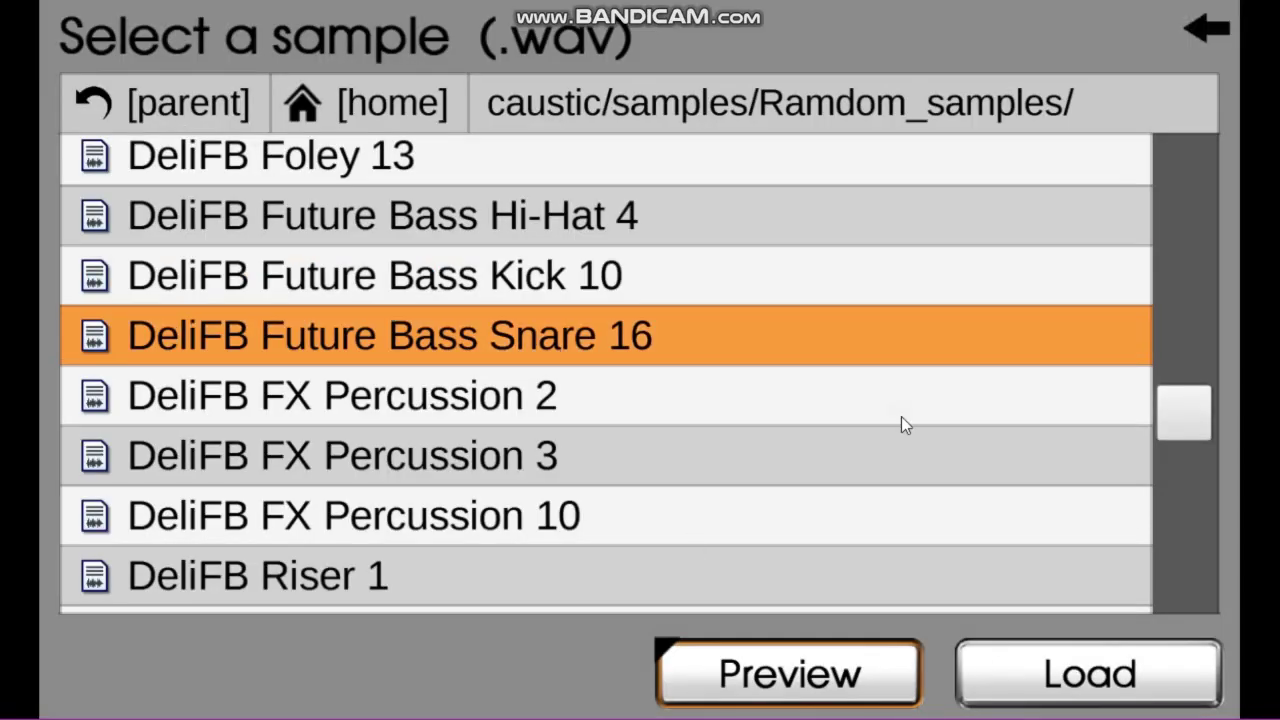
scroll(1000, 415, up, 3)
drag(1179, 412, 1190, 165)
click(912, 345)
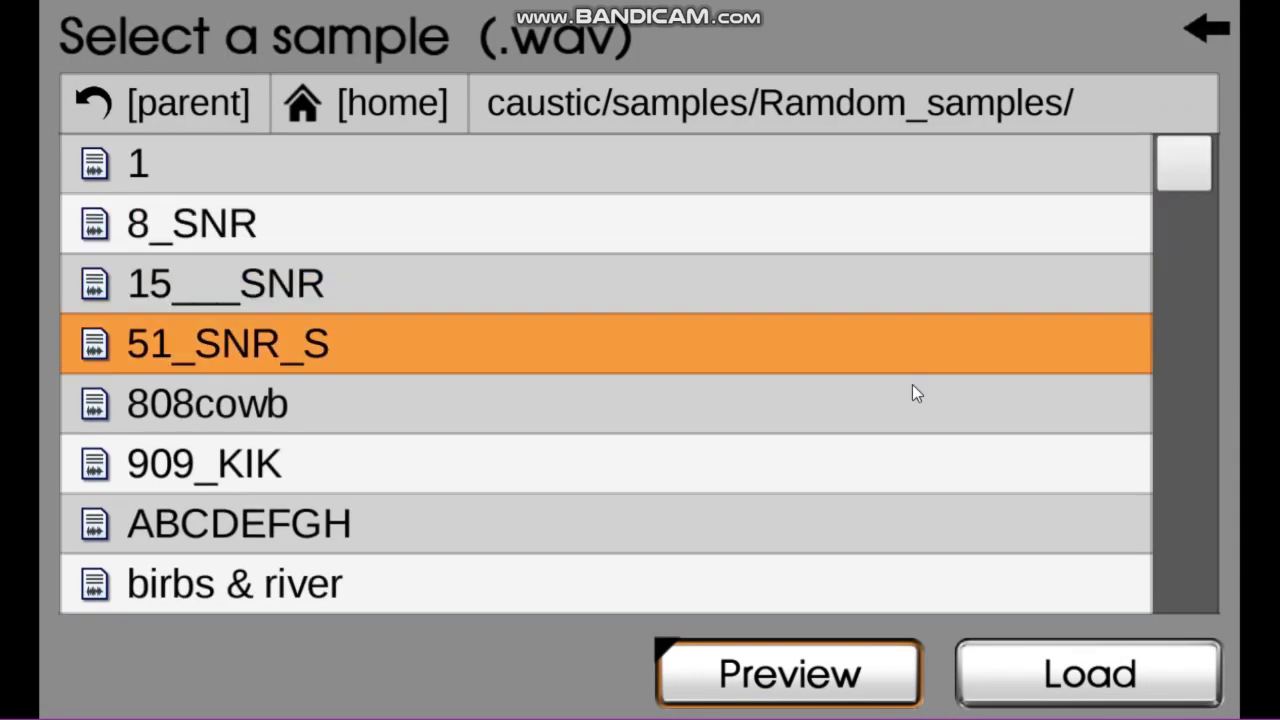
click(1117, 674)
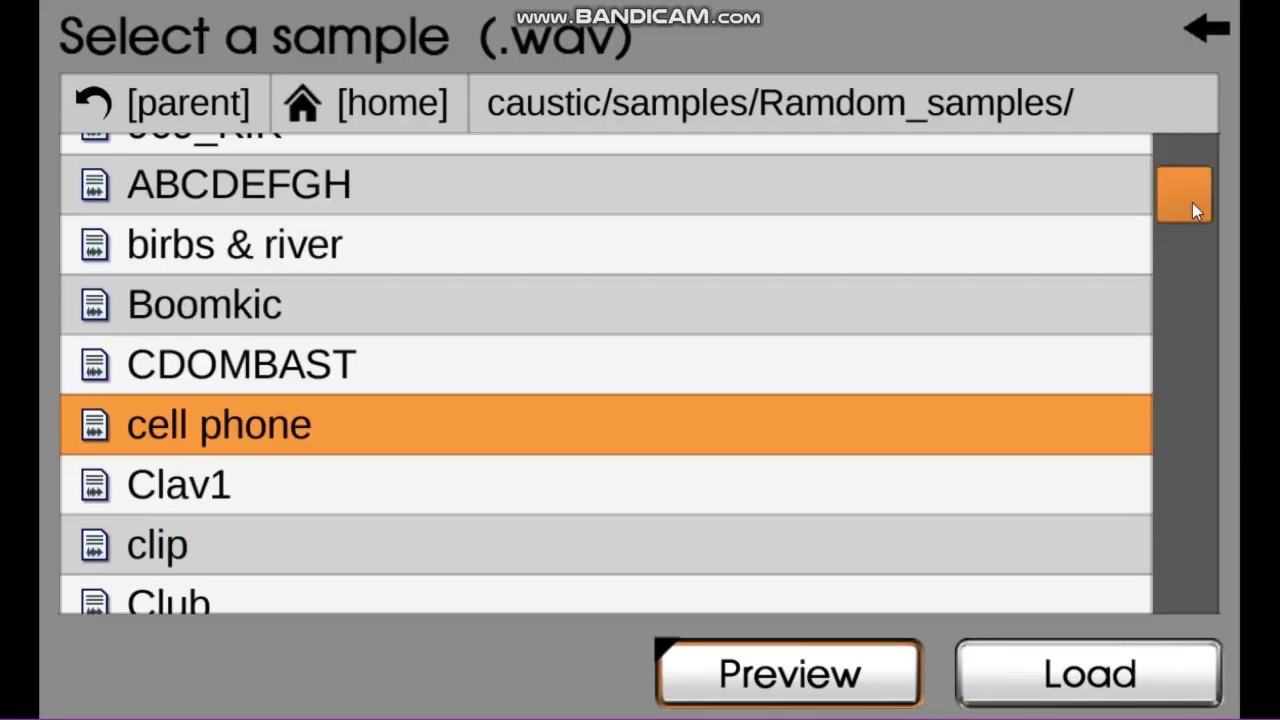
Step: Browse for another sample and load it into the kit
drag(1192, 202, 1174, 297)
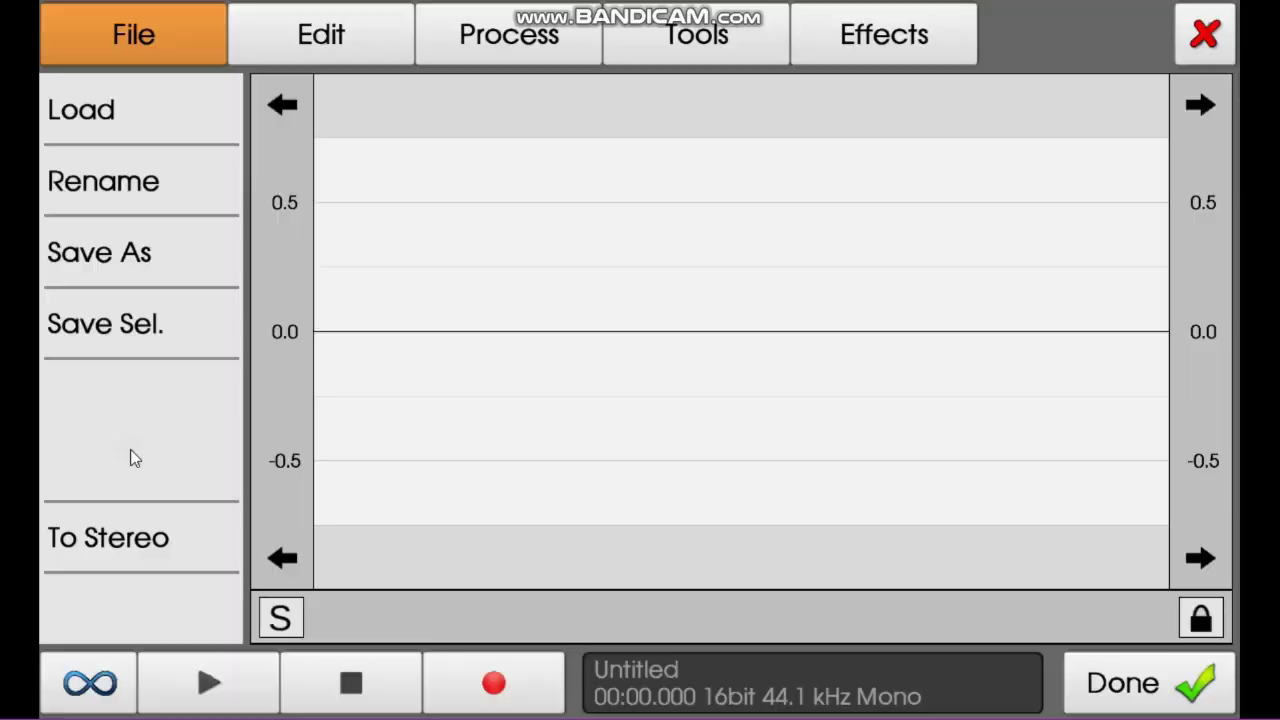
click(1091, 518)
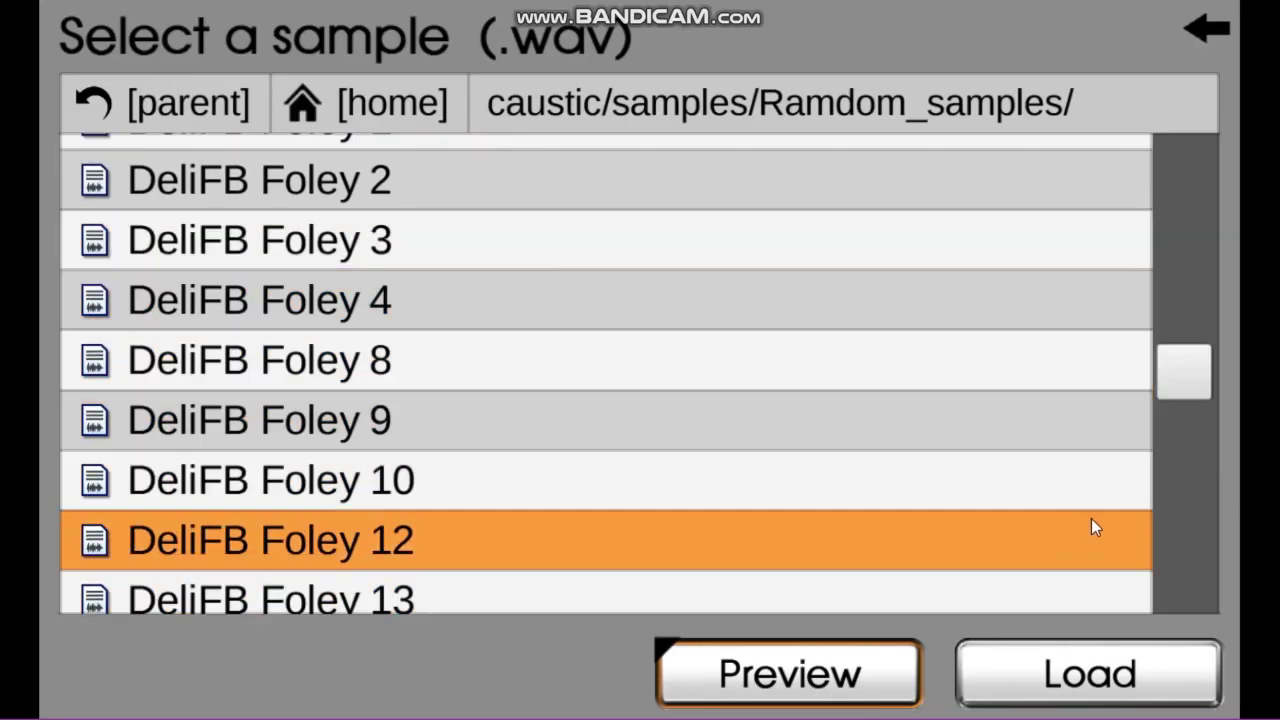
scroll(1060, 480, down, 3)
click(1034, 451)
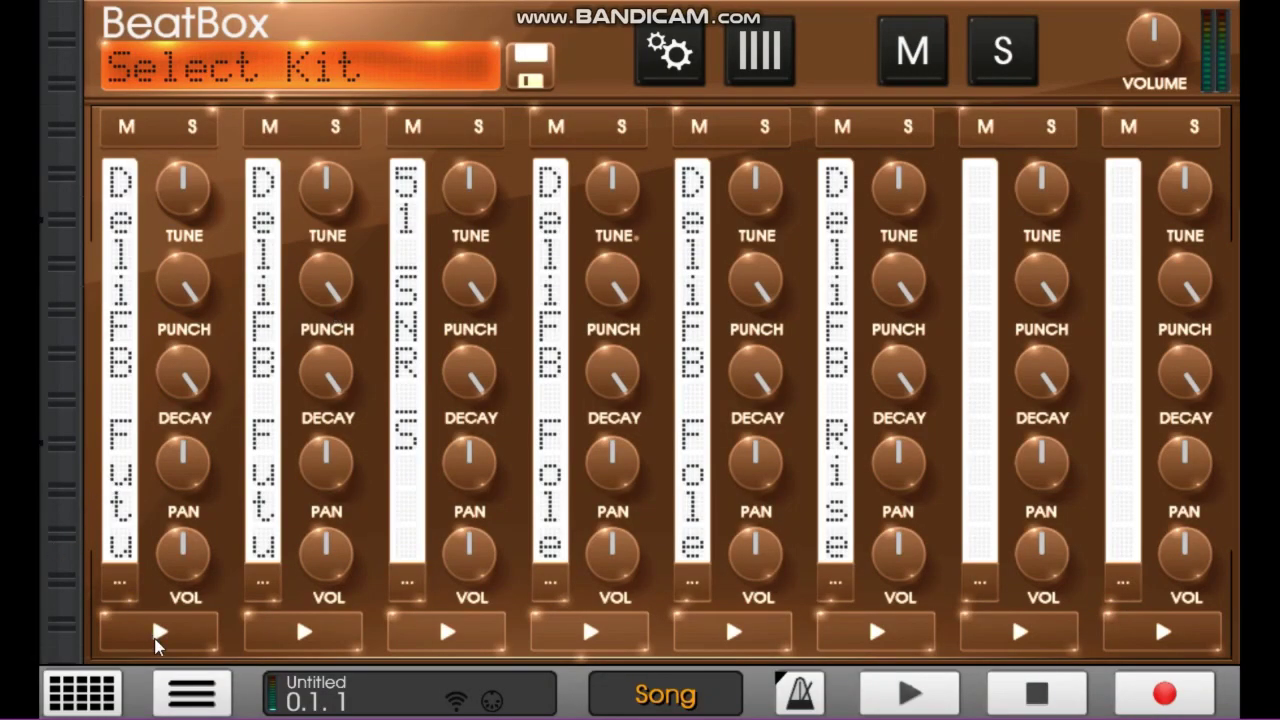
Step: Audition the samples on BeatBox channels 1, 3, 5 and 6
click(158, 632)
click(447, 638)
click(703, 636)
click(829, 636)
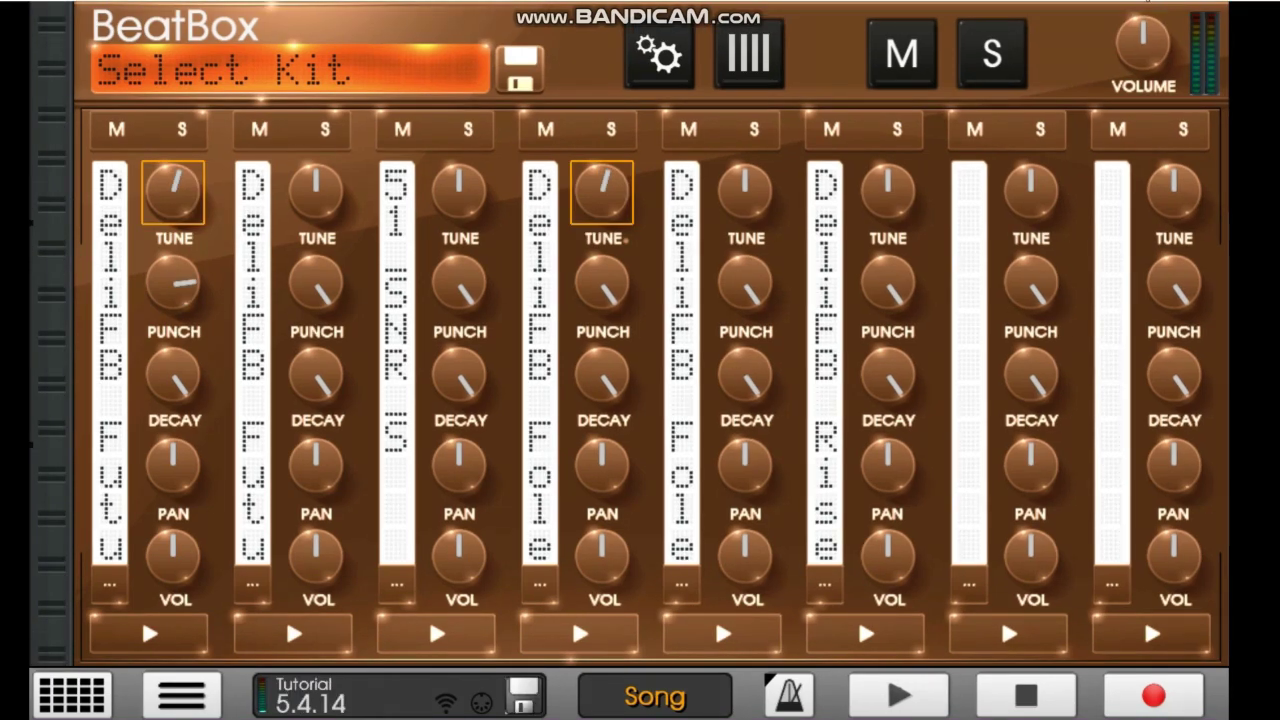
Step: Trigger the first pad in the large-pad view, then show the machine overview
click(745, 56)
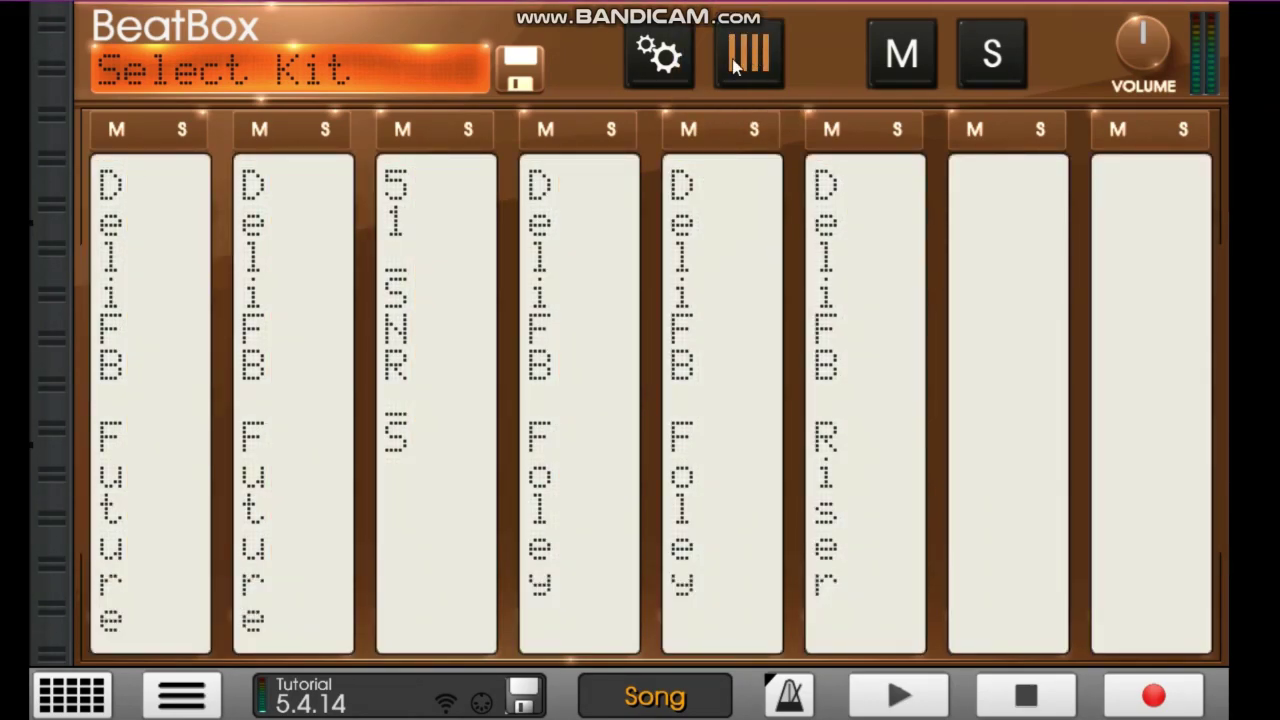
click(193, 294)
click(66, 699)
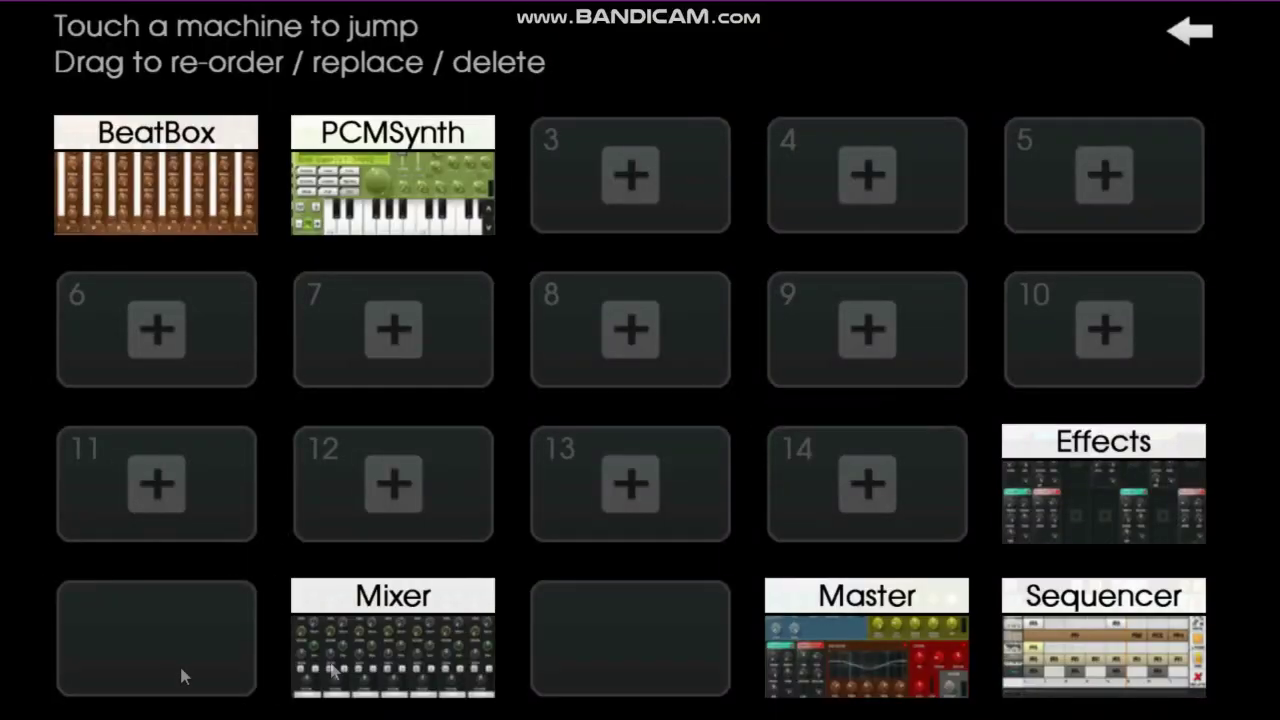
Step: Play the song from the sequencer and view the BeatBox pattern at an 8x grid
click(1112, 621)
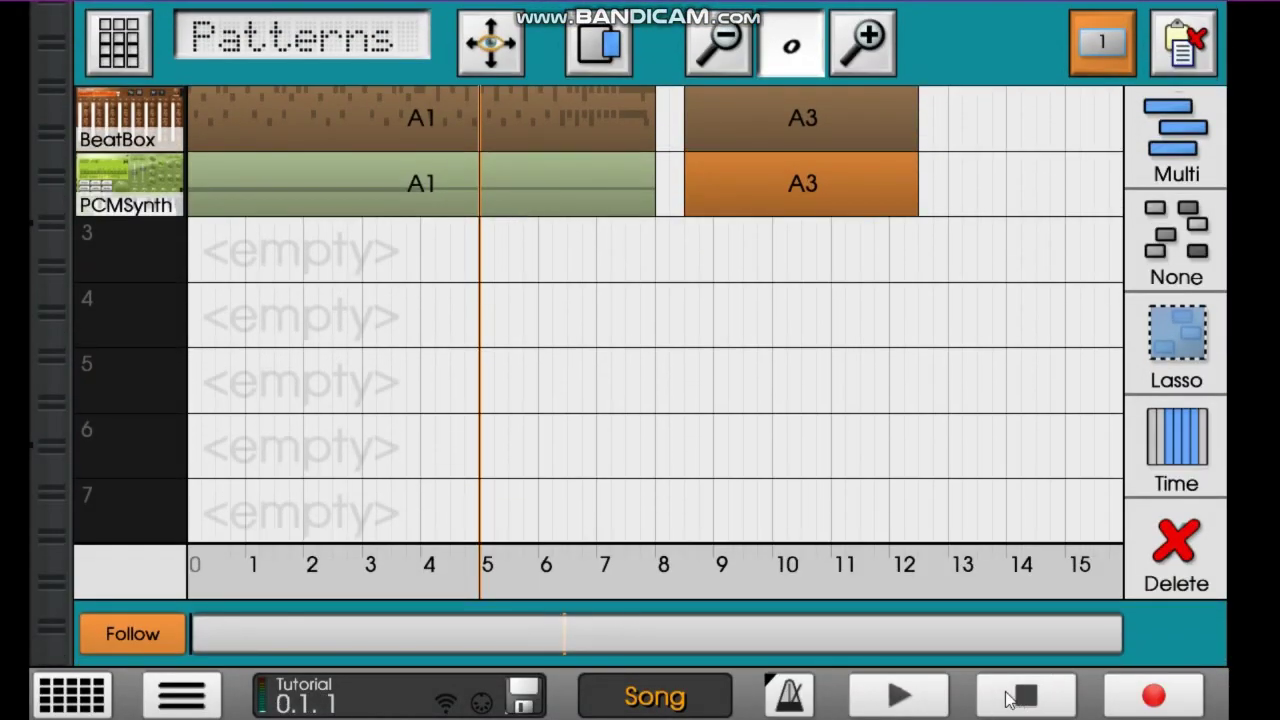
click(899, 697)
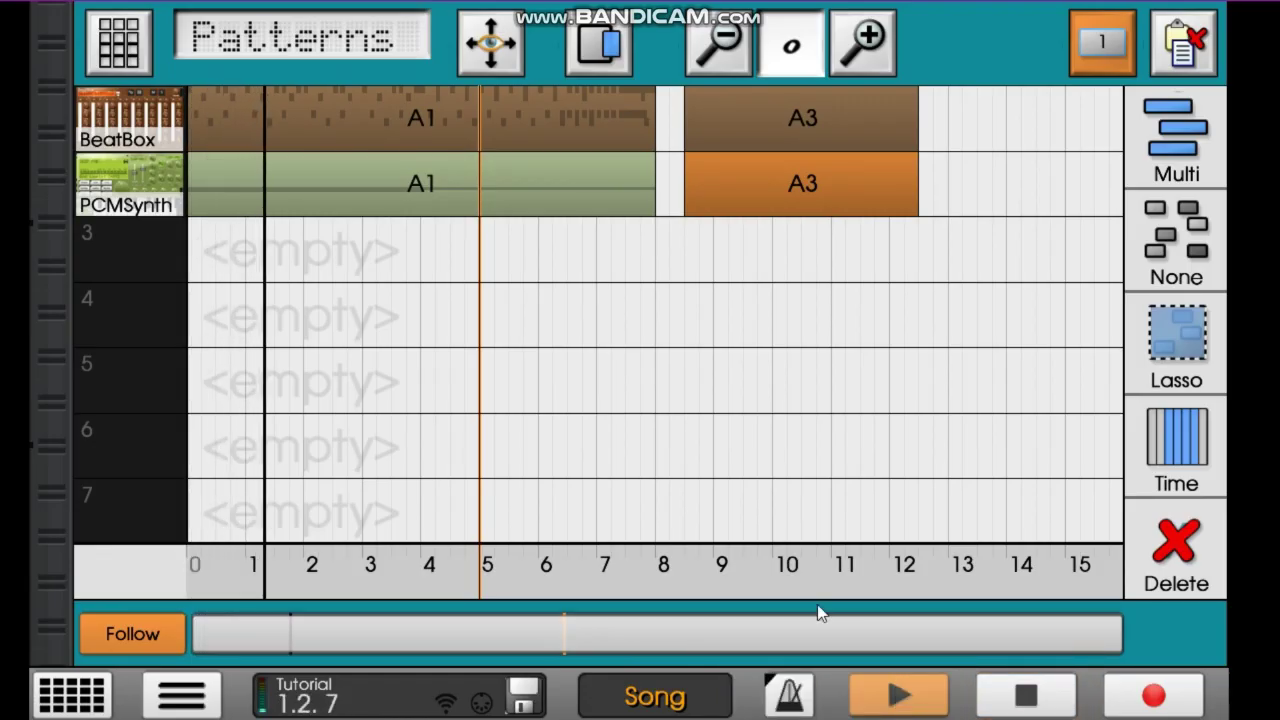
click(146, 120)
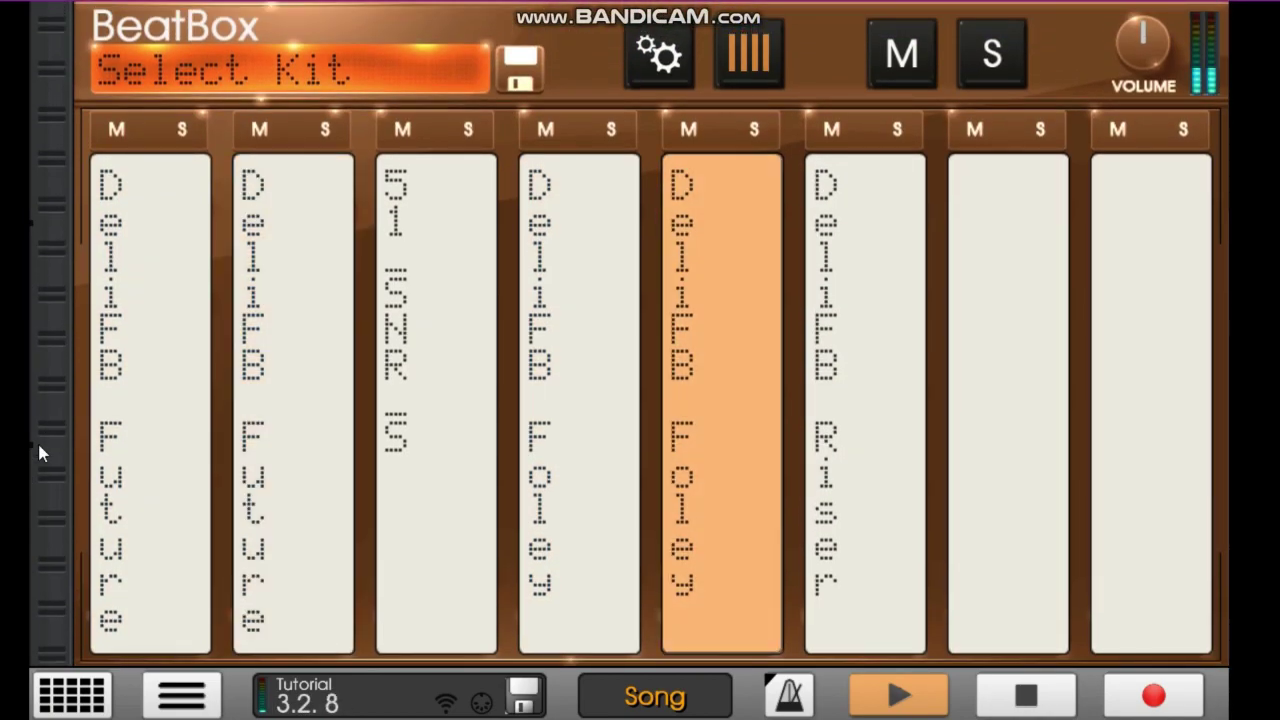
click(748, 55)
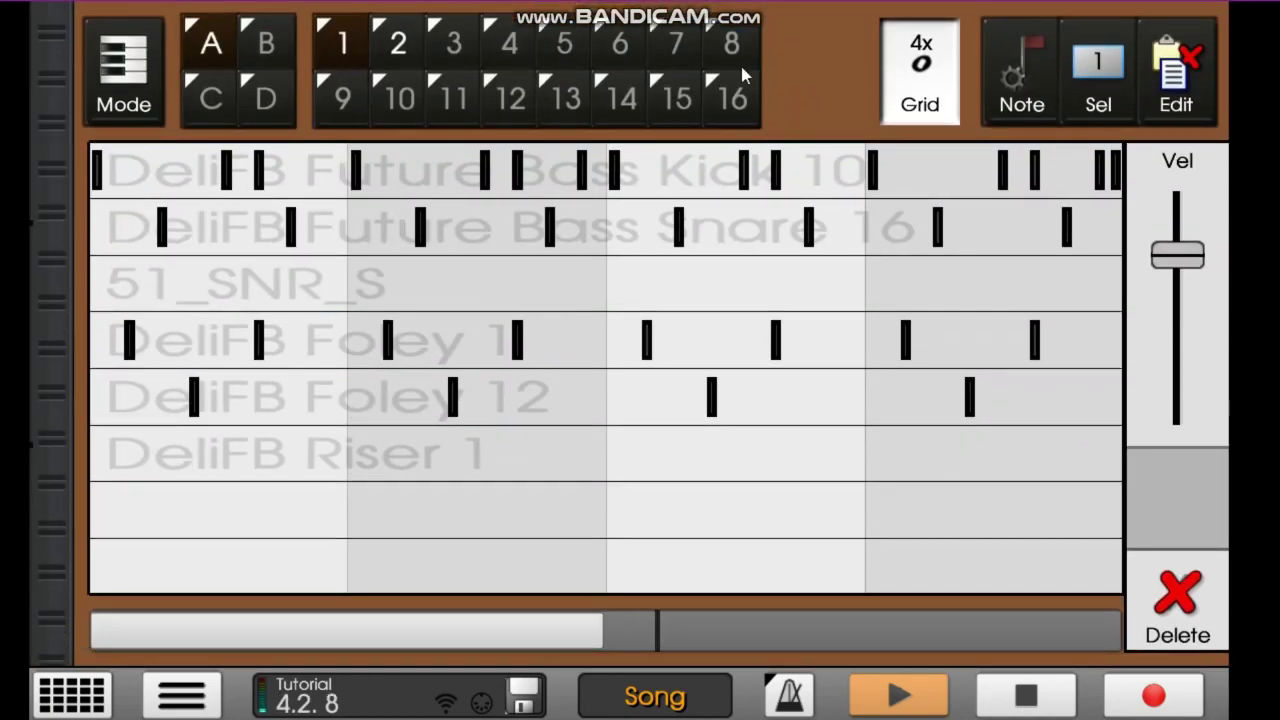
click(920, 70)
click(134, 62)
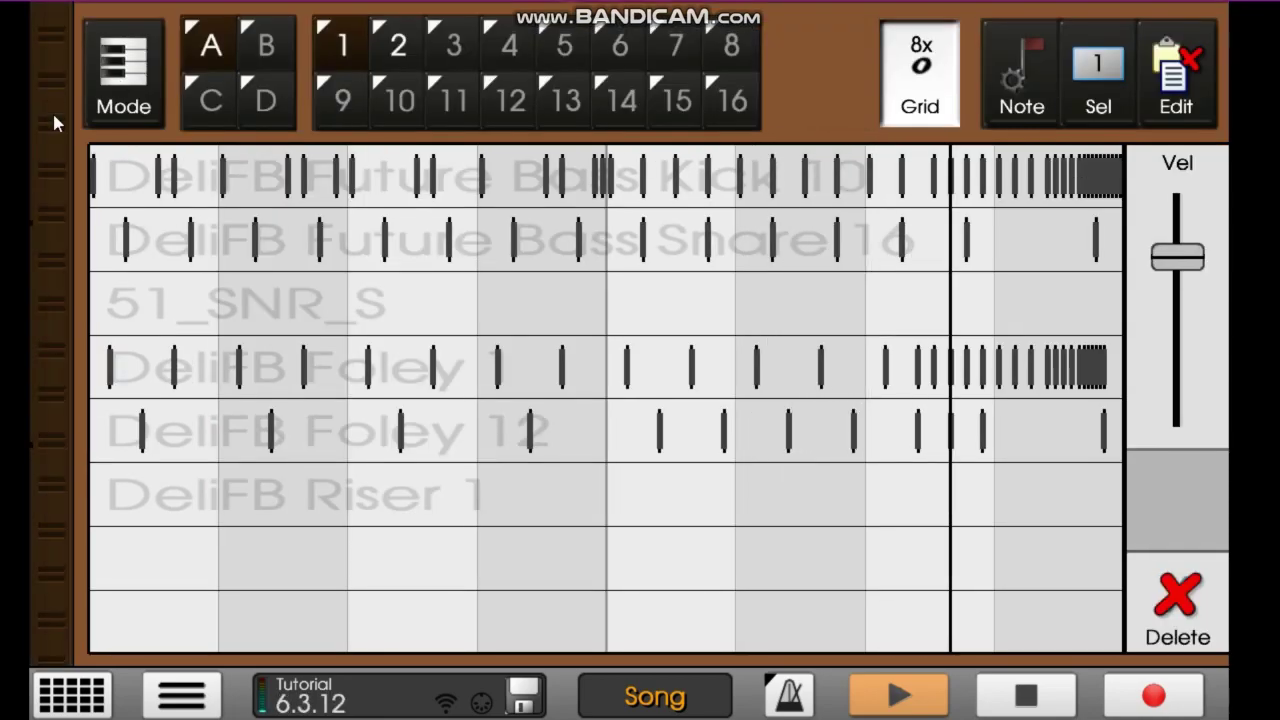
key(Escape)
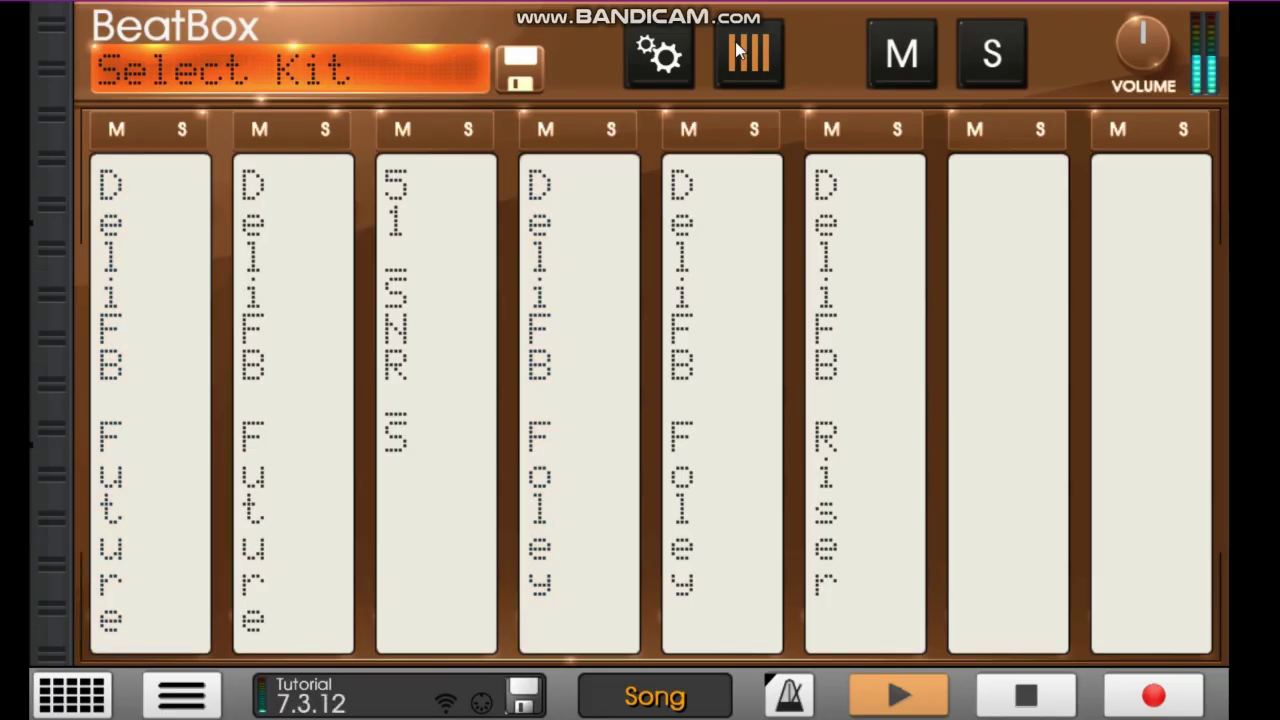